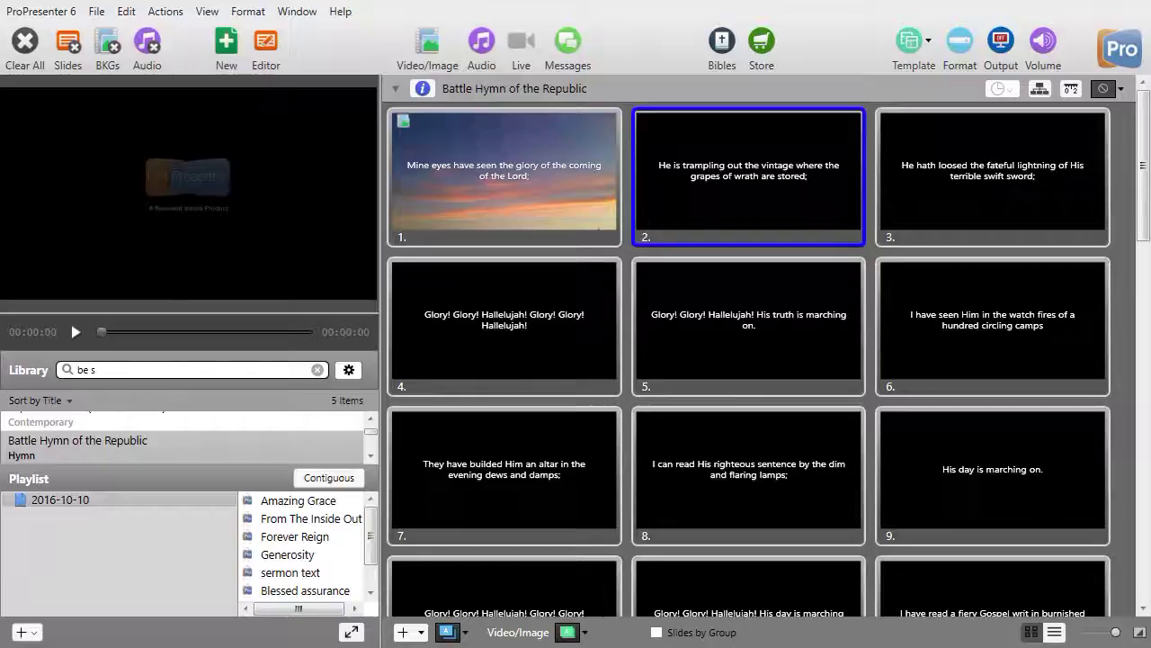
Create a new prop in the Props Editor and label it "Missions"
{"action": "left_click", "coordinate": [207, 11]}
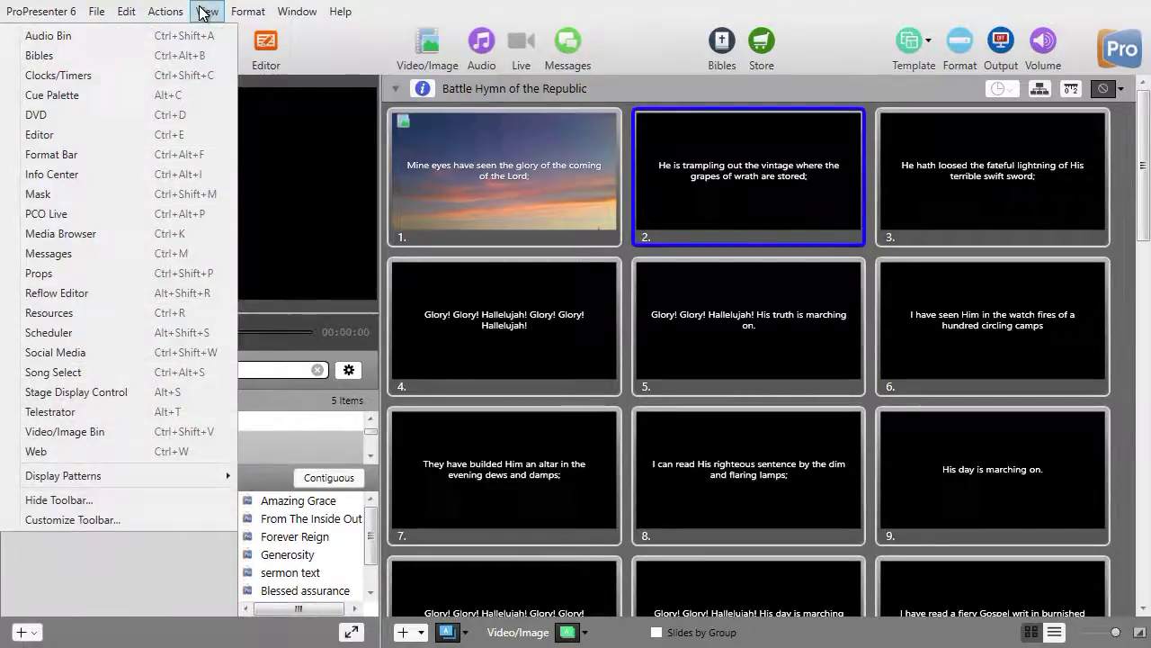
{"action": "left_click", "coordinate": [89, 272]}
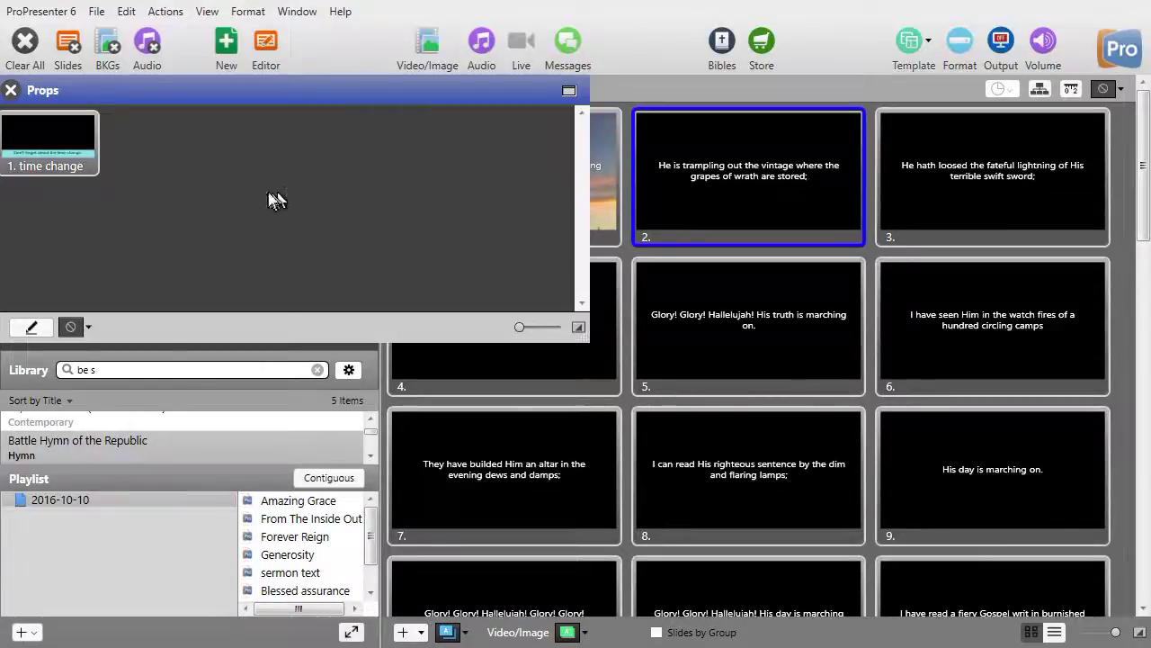
{"action": "left_click", "coordinate": [33, 328]}
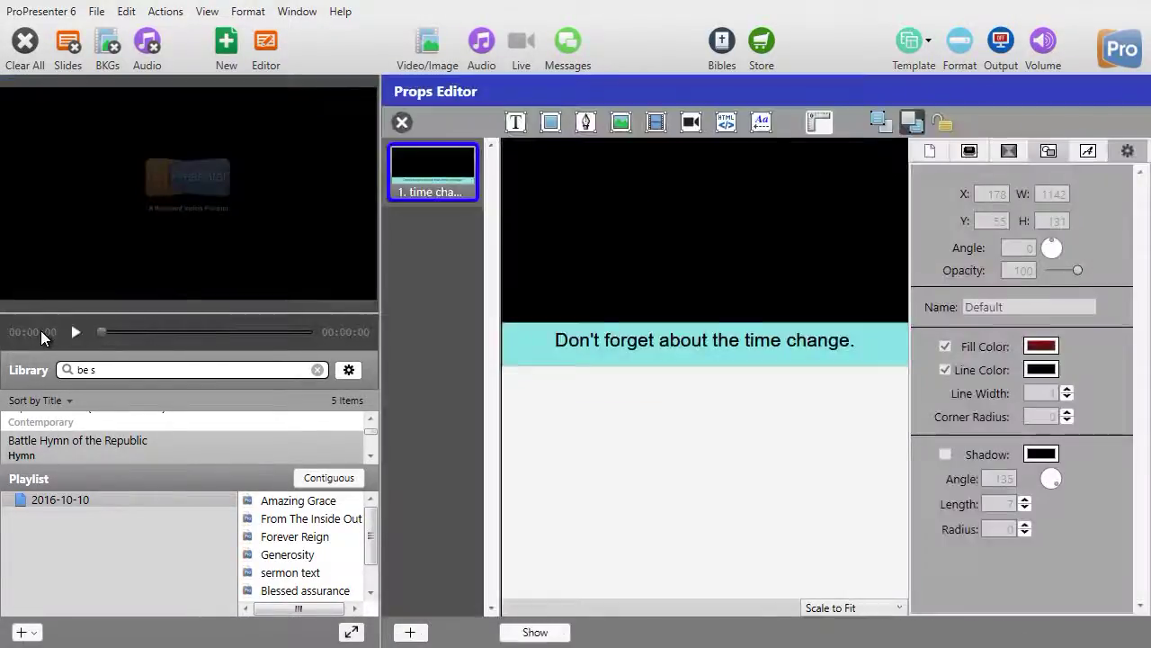
{"action": "left_click", "coordinate": [412, 632]}
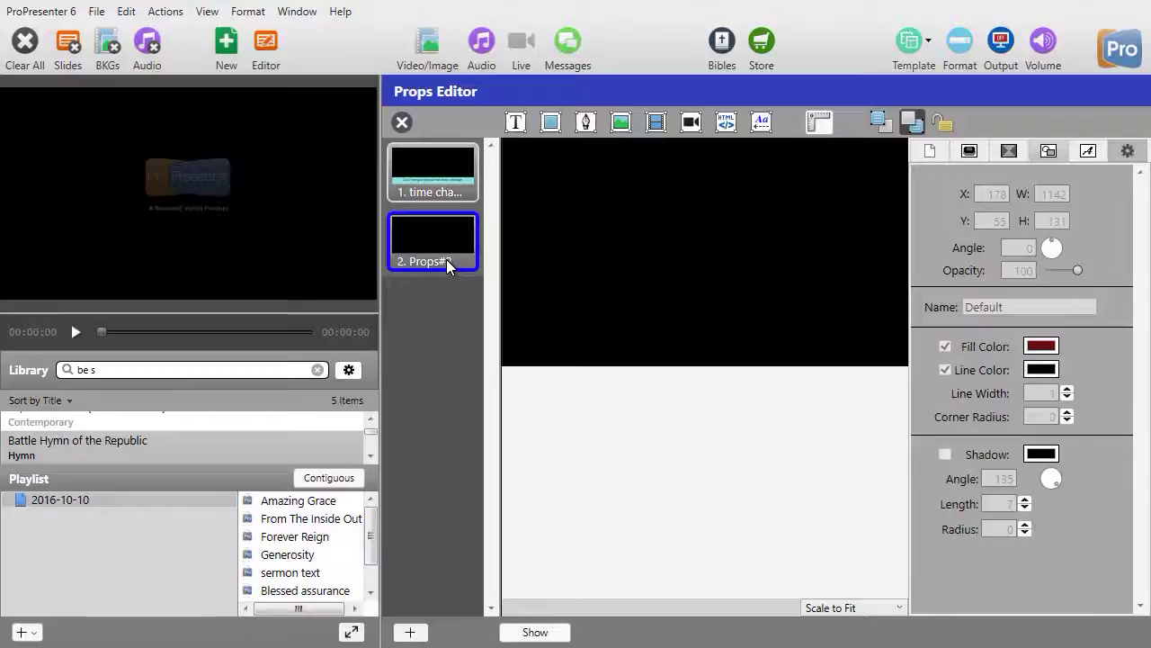
{"action": "left_click", "coordinate": [974, 153]}
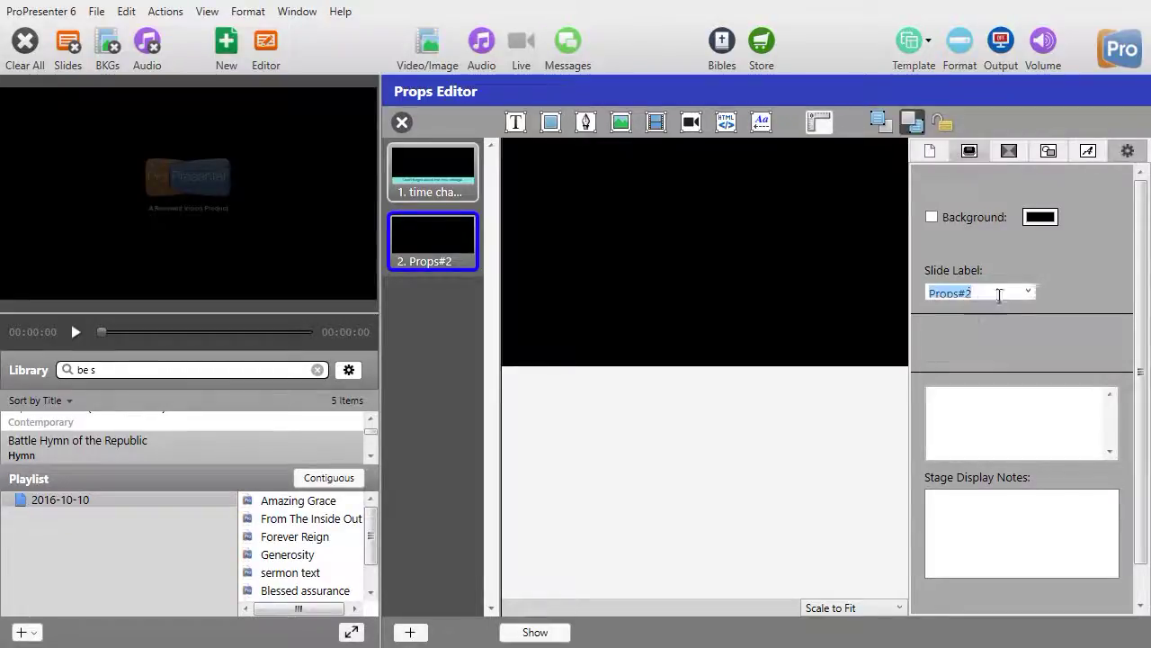
{"action": "type", "text": "Missions"}
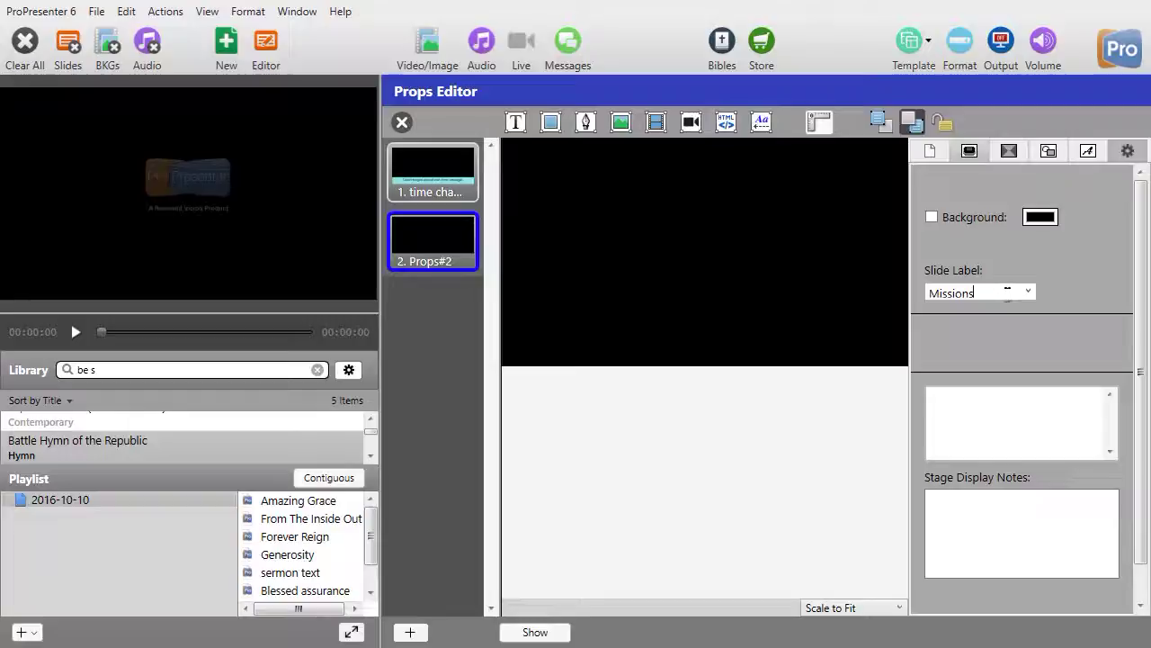
{"action": "key", "text": "Return"}
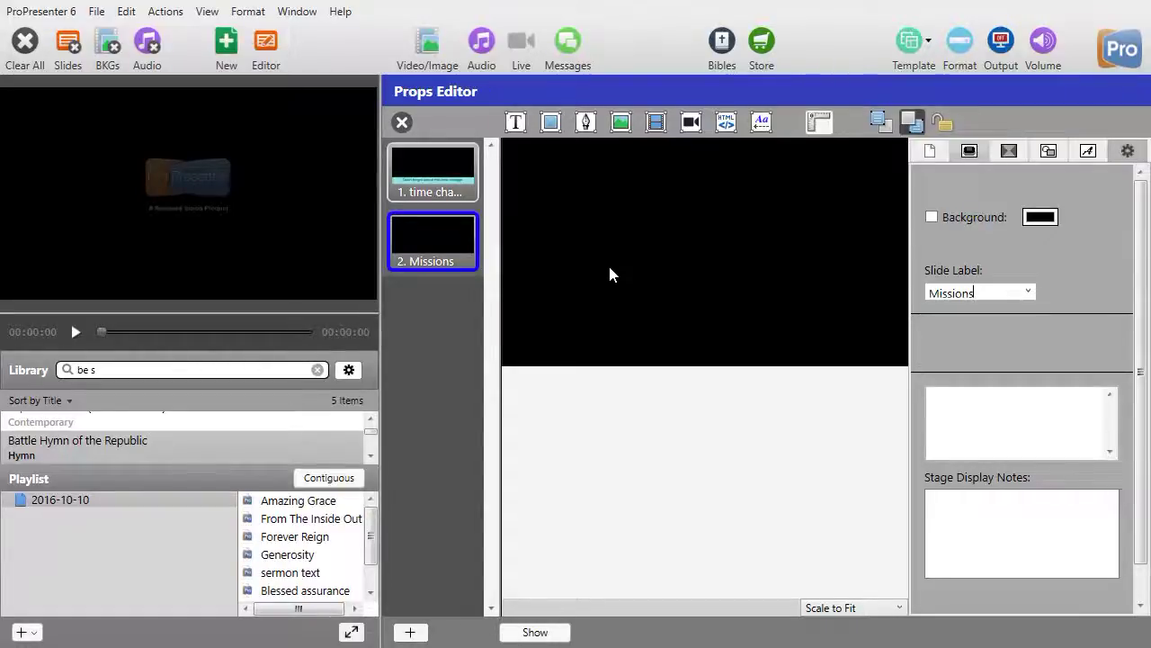
Add a text box reading "Mission Sunday is next Sunday!" to the Missions prop and shrink it to fit the line near the slide's upper left
{"action": "left_click", "coordinate": [519, 125]}
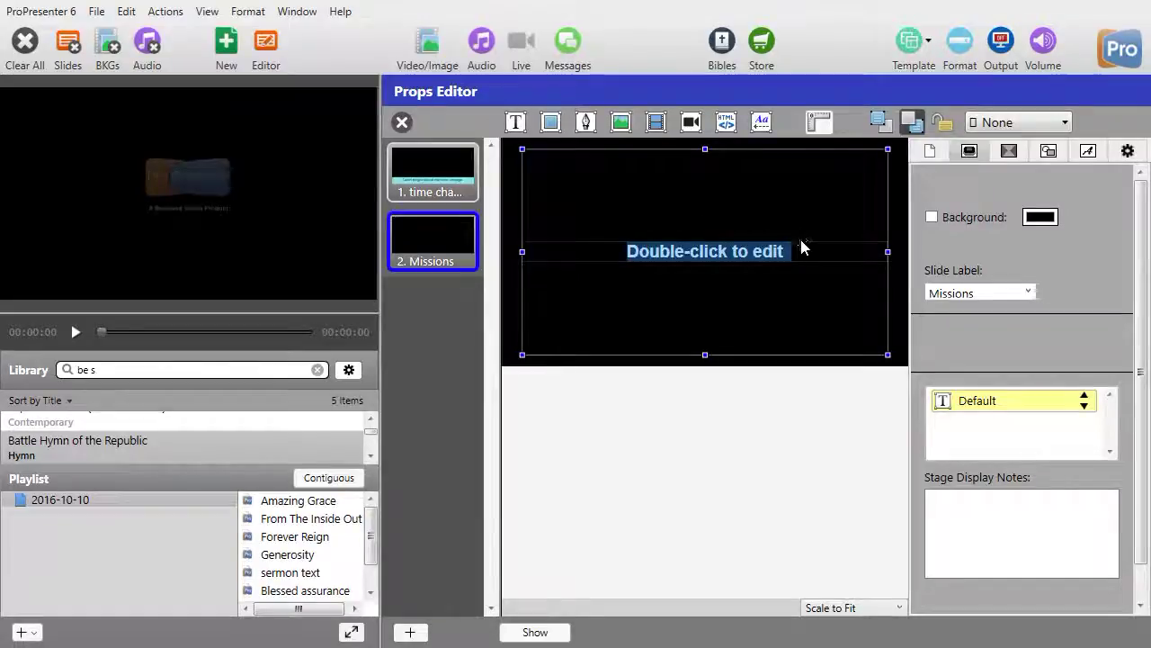
{"action": "type", "text": "Misss"}
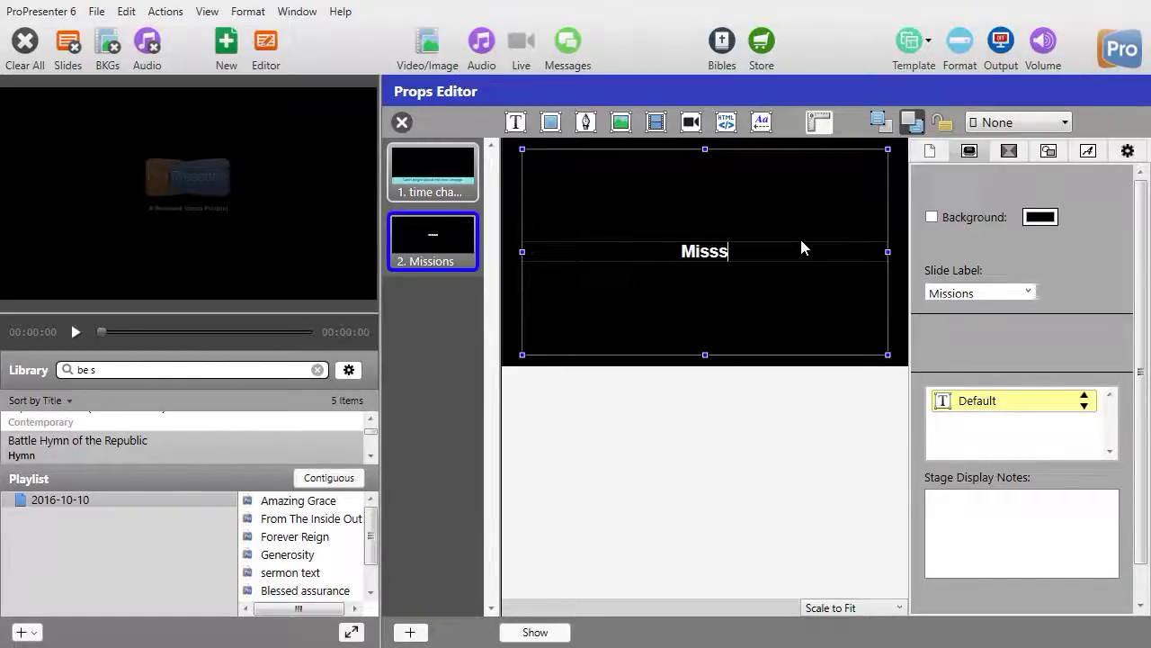
{"action": "key", "text": "BackSpace"}
{"action": "type", "text": "io"}
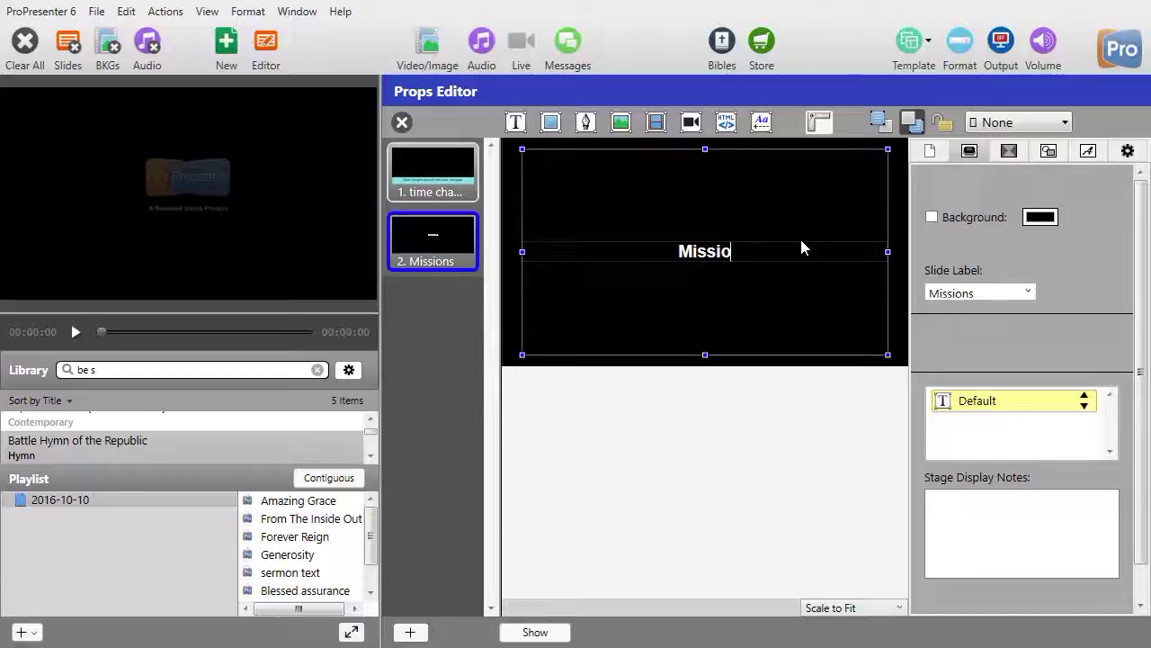
{"action": "type", "text": "n Sunday"}
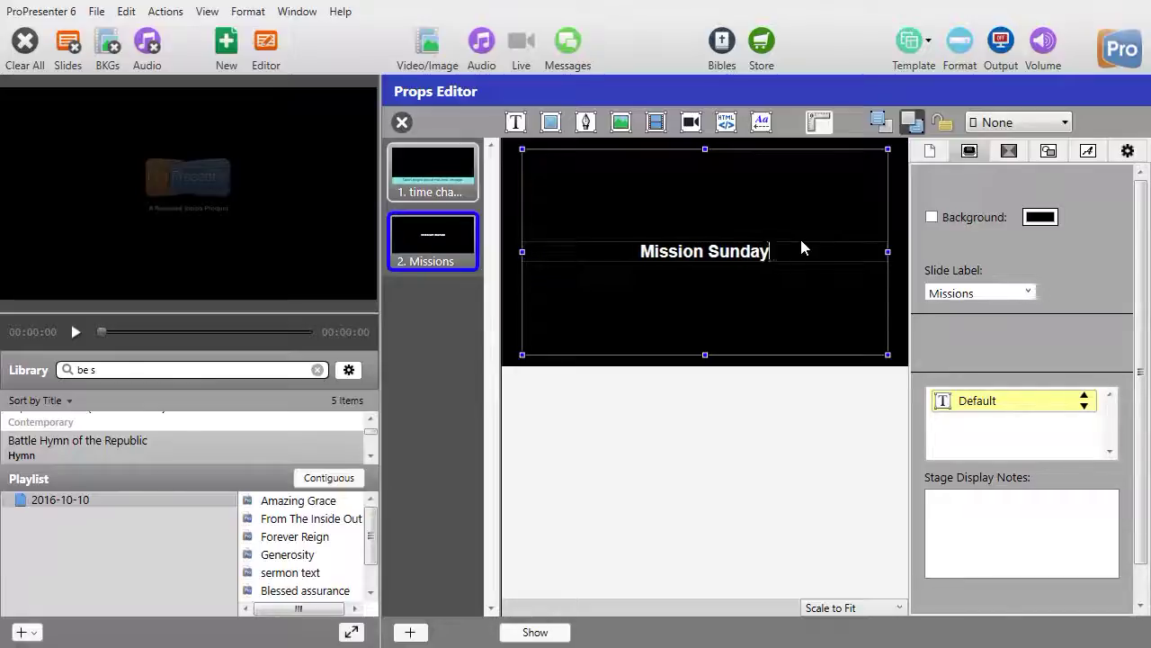
{"action": "type", "text": " is next"}
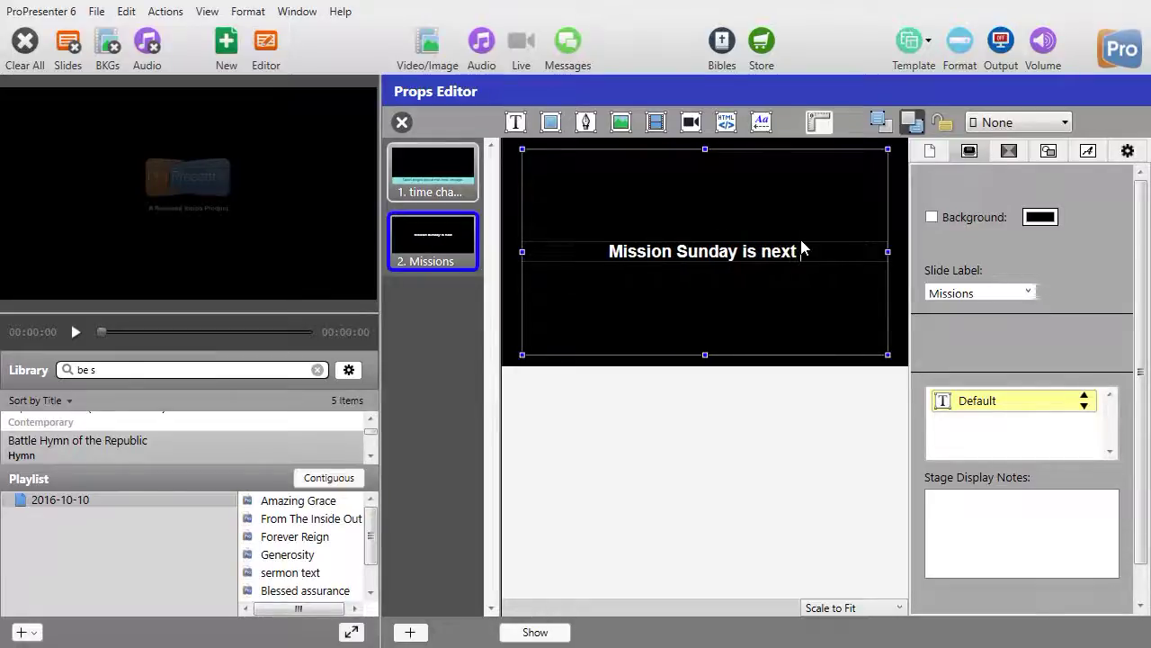
{"action": "type", "text": " Sunday!"}
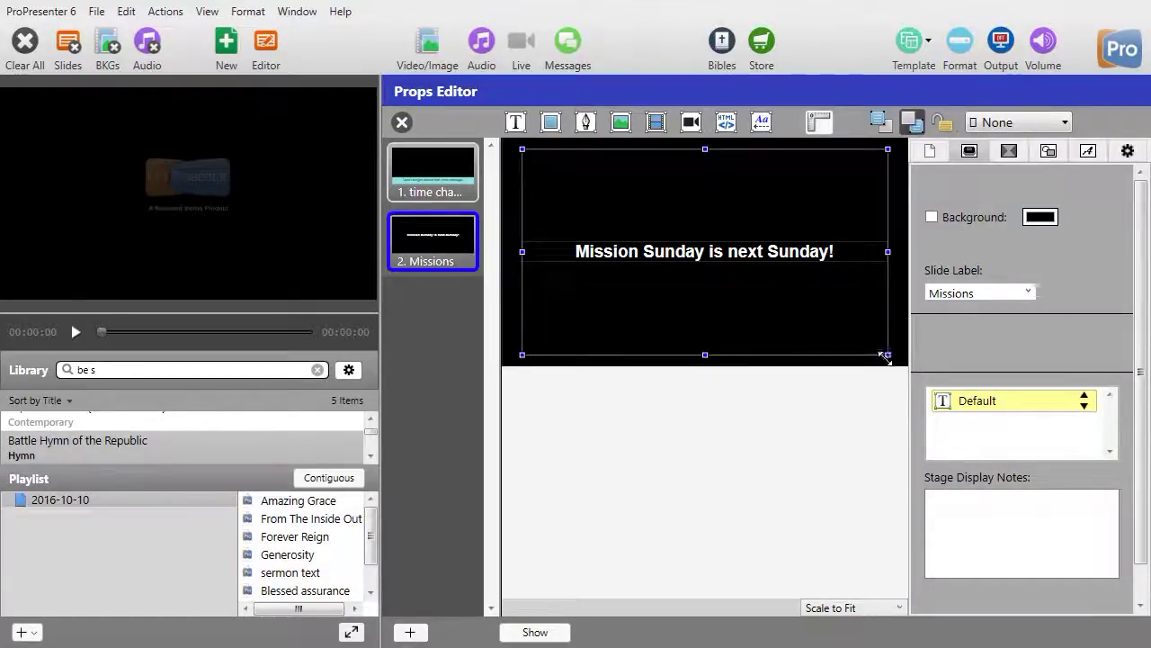
{"action": "left_click_drag", "start_coordinate": [886, 356], "coordinate": [795, 186]}
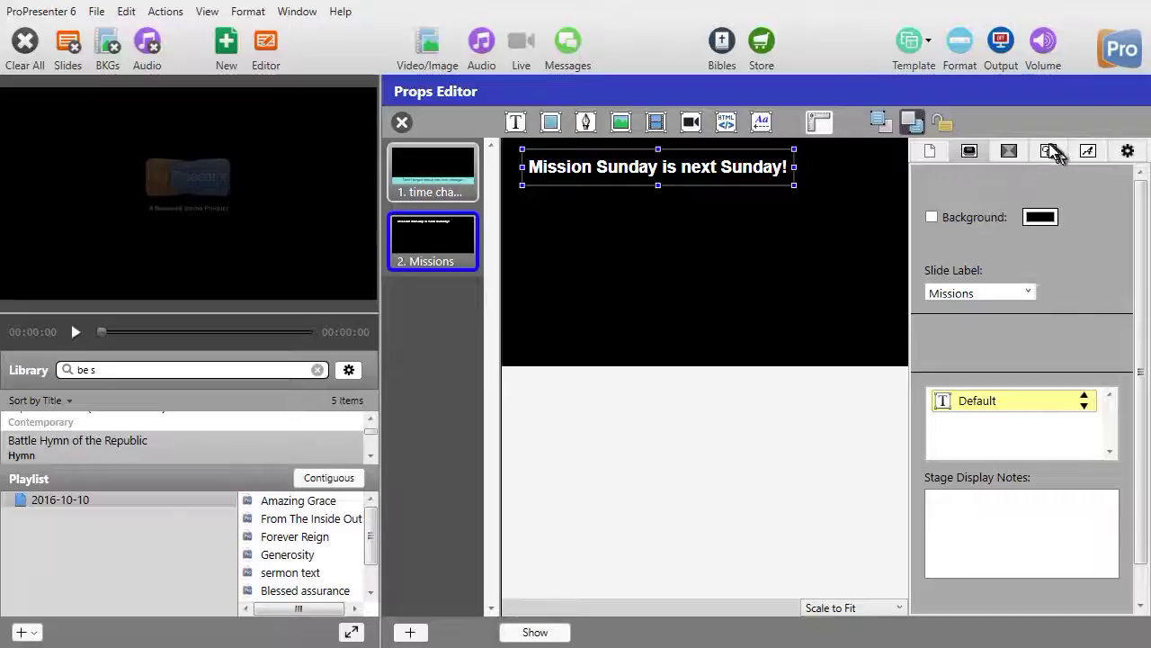
Add a rectangle shape to the Missions prop and fill it with dark red (Red 83, Green 13, Blue 13)
{"action": "left_click", "coordinate": [552, 123]}
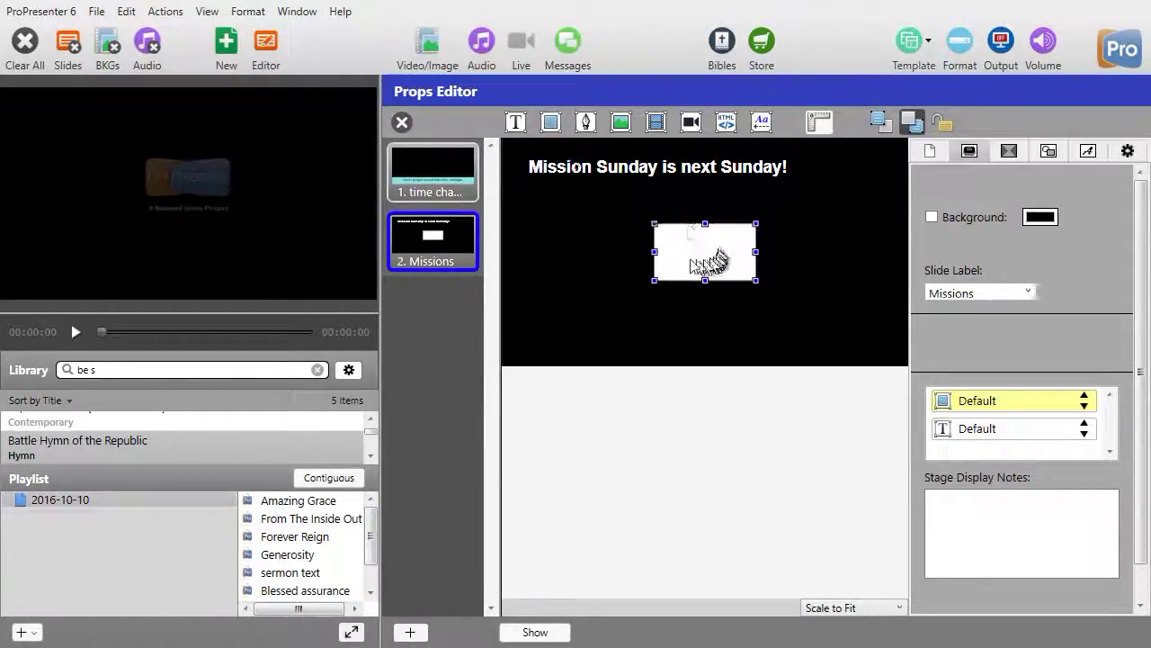
{"action": "left_click", "coordinate": [1050, 152]}
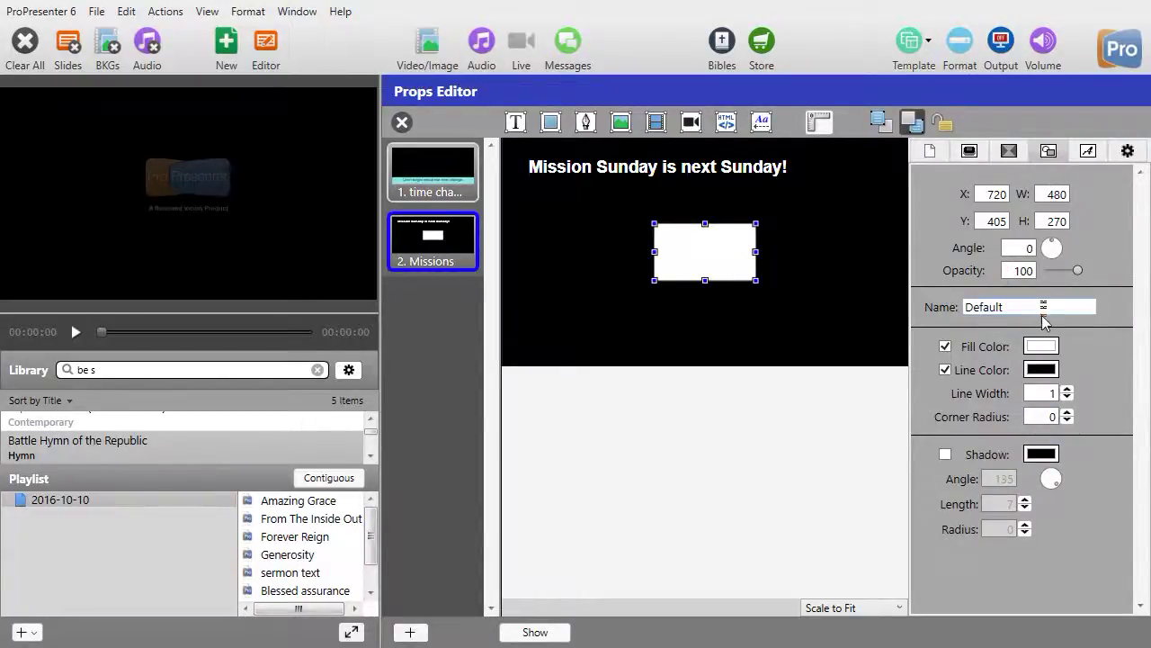
{"action": "left_click", "coordinate": [1039, 351]}
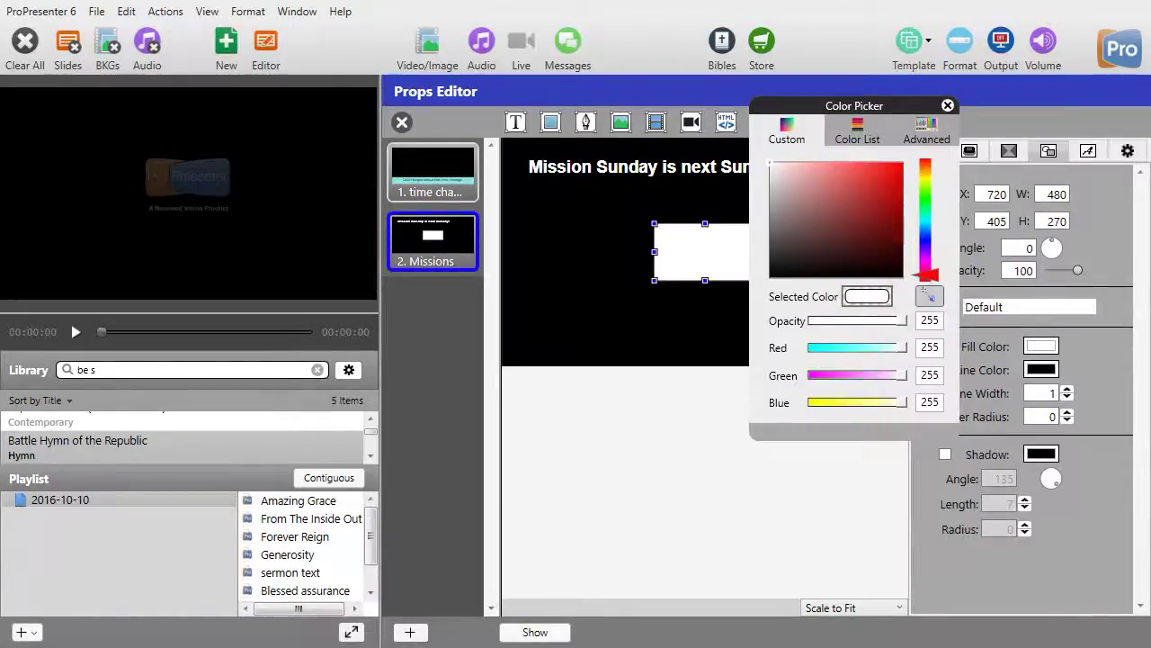
{"action": "left_click", "coordinate": [883, 241]}
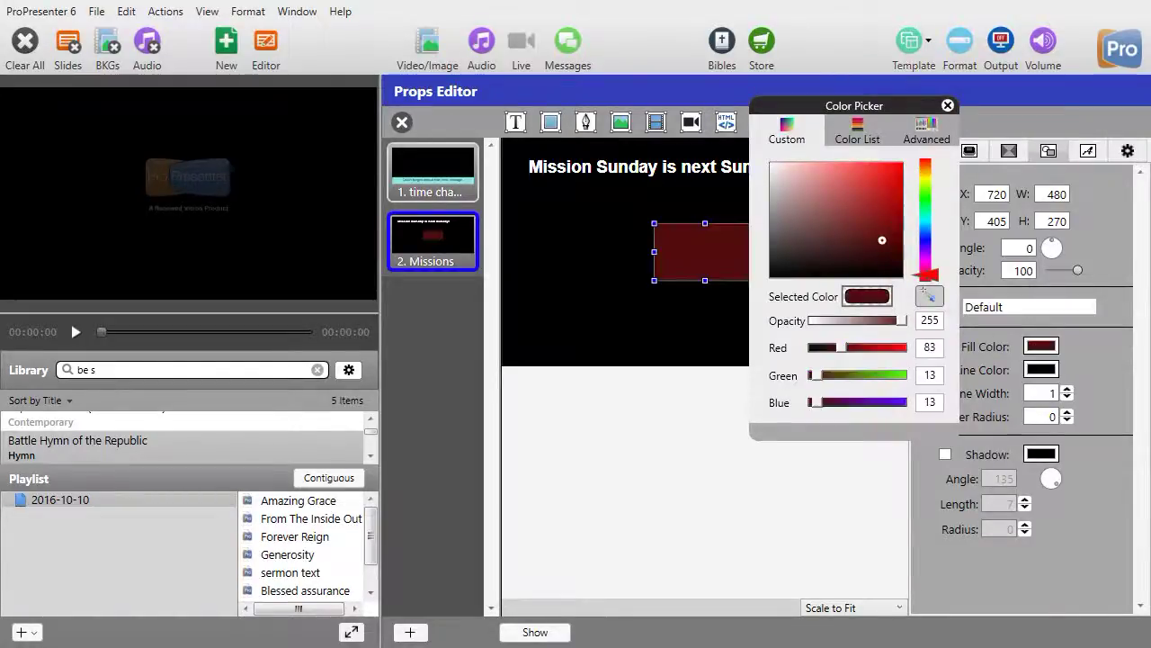
{"action": "left_click", "coordinate": [948, 106]}
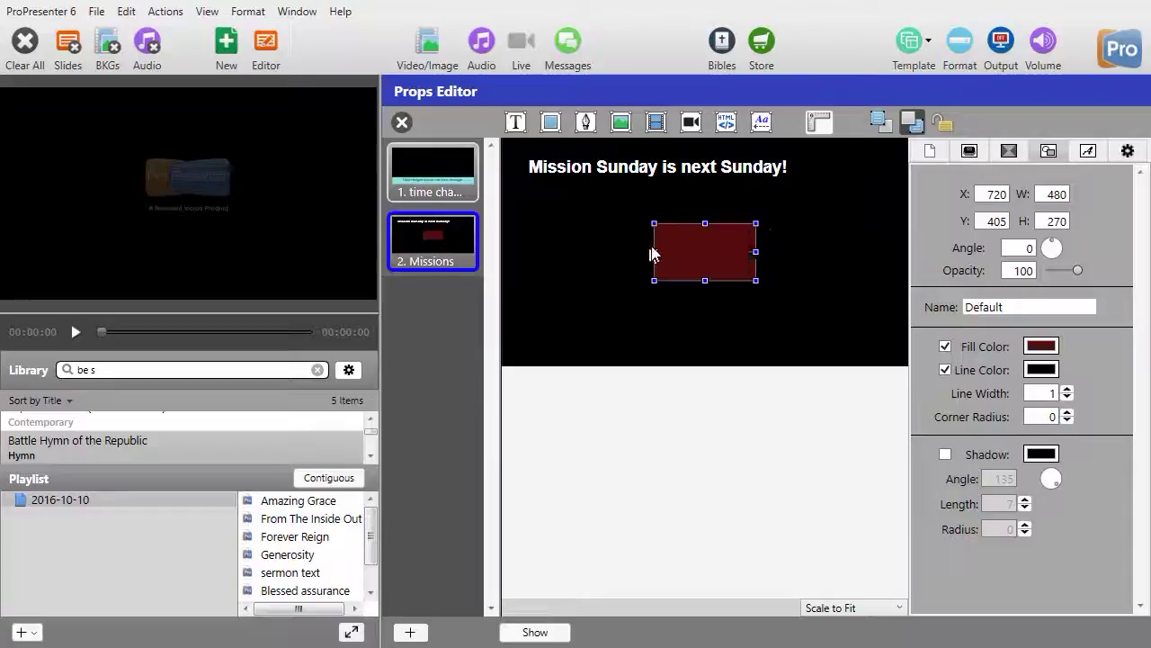
Fit the red rectangle over the text at about 1312 by 155, send it behind the text, and close the props windows
{"action": "left_click_drag", "start_coordinate": [681, 240], "coordinate": [550, 168]}
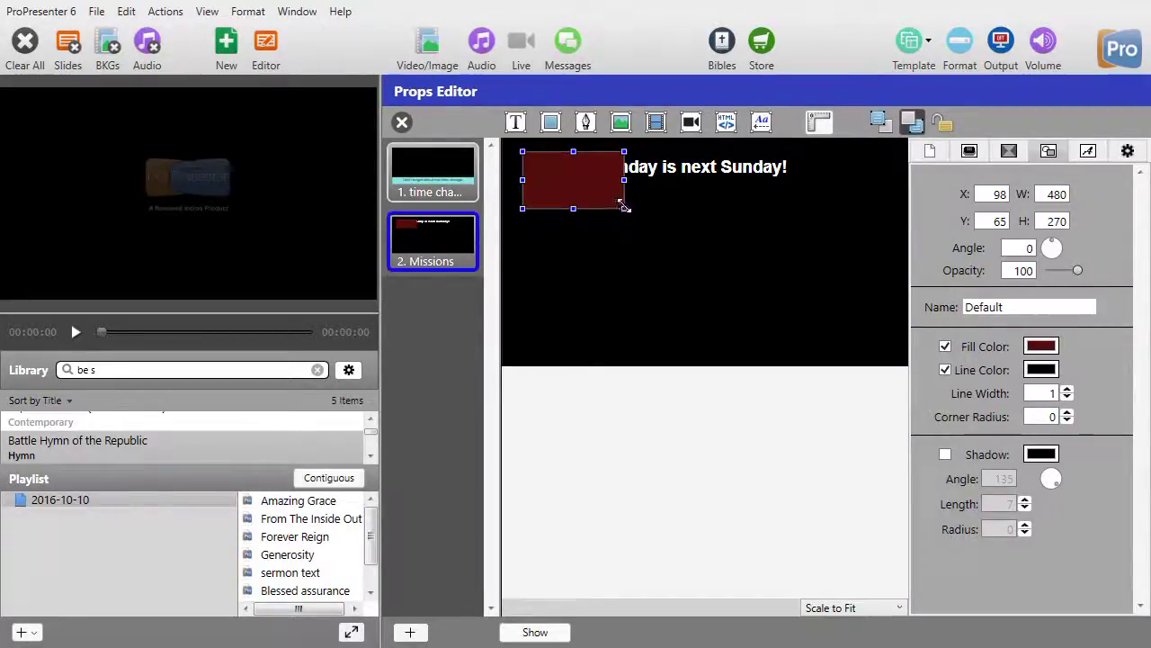
{"action": "left_click_drag", "start_coordinate": [625, 211], "coordinate": [802, 185]}
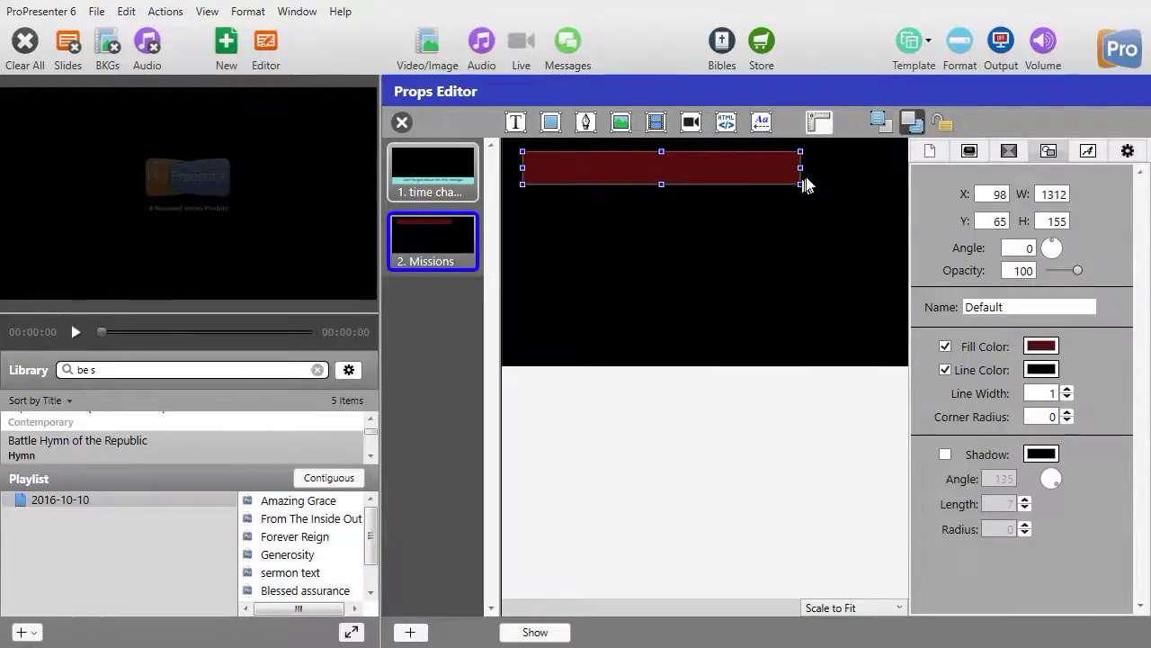
{"action": "left_click", "coordinate": [914, 123]}
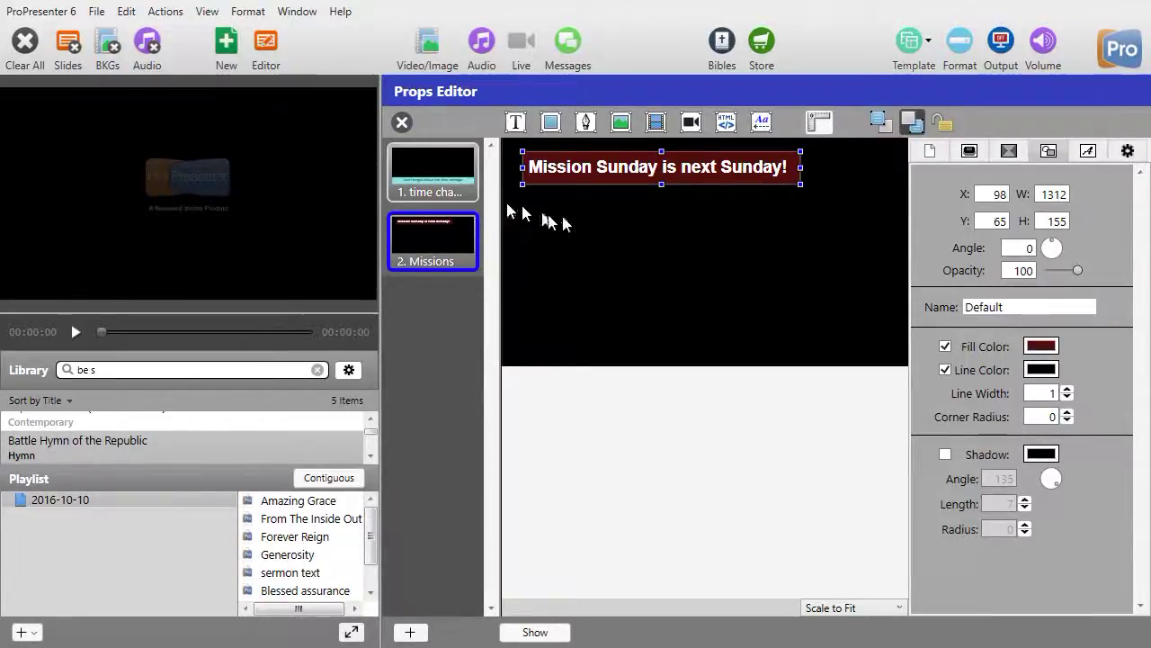
{"action": "left_click", "coordinate": [401, 123]}
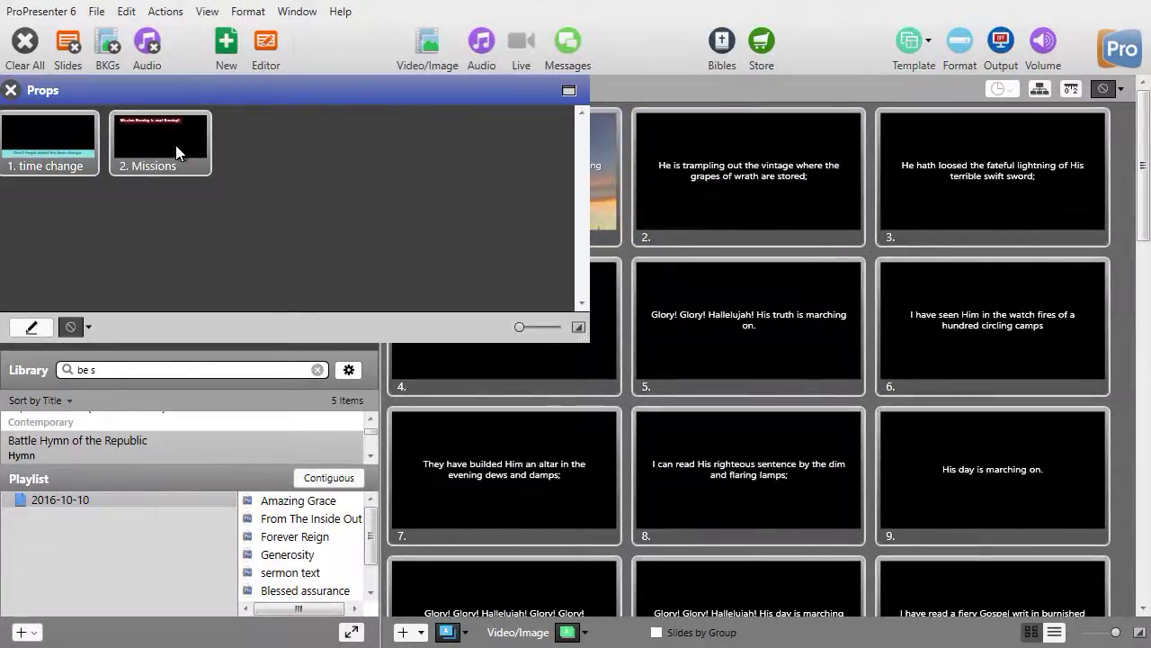
{"action": "left_click", "coordinate": [12, 90]}
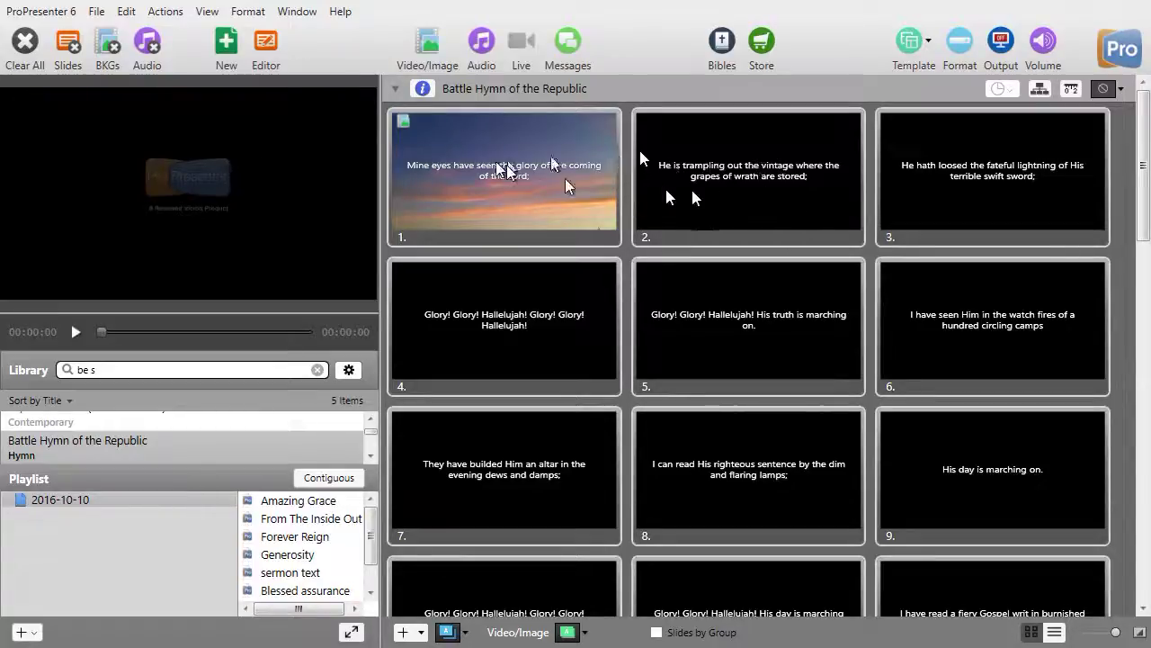
Add a Prop cue for the Missions prop to slide 2 of Battle Hymn of the Republic using the Cue Palette
{"action": "right_click", "coordinate": [743, 209]}
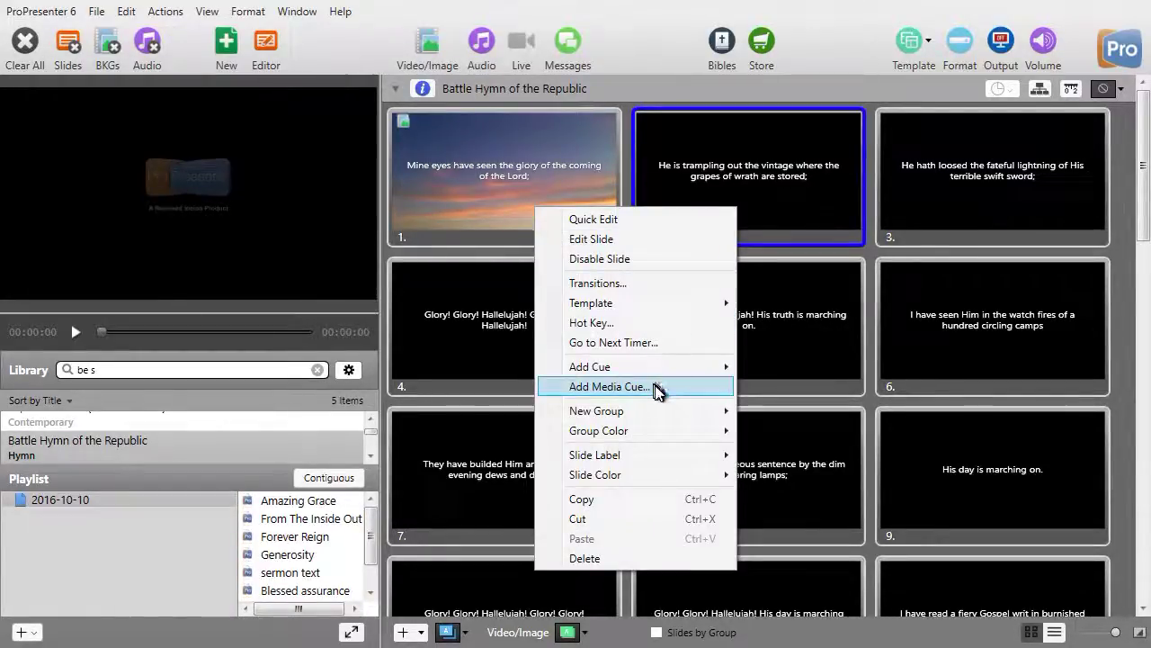
{"action": "mouse_move", "coordinate": [642, 366]}
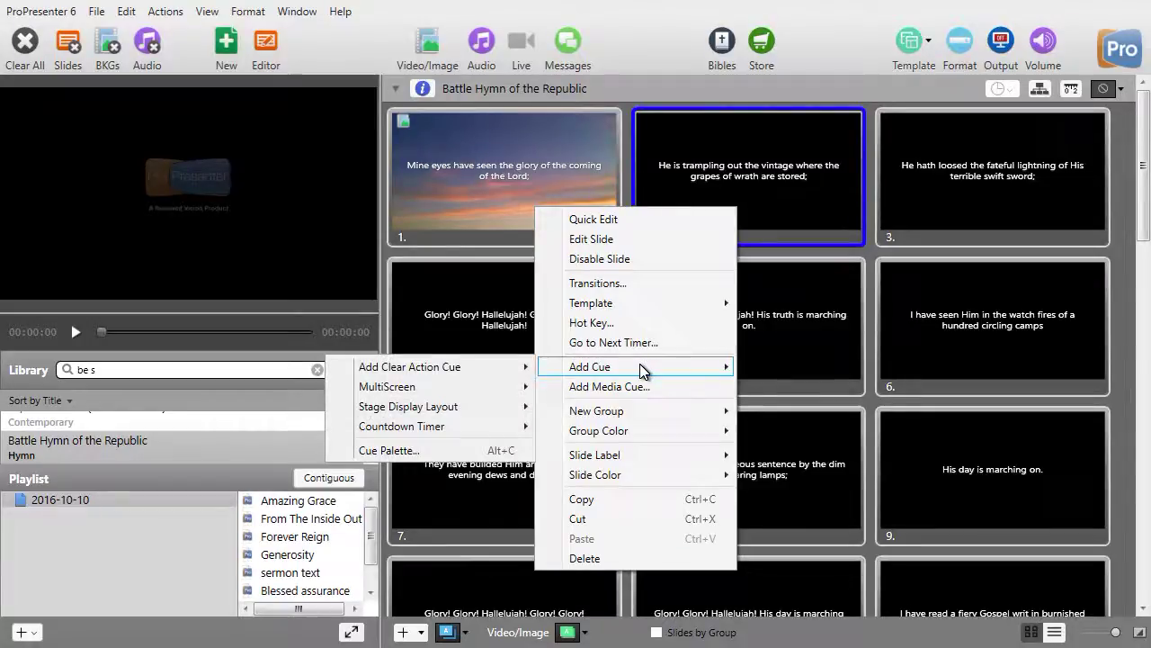
{"action": "left_click", "coordinate": [454, 452]}
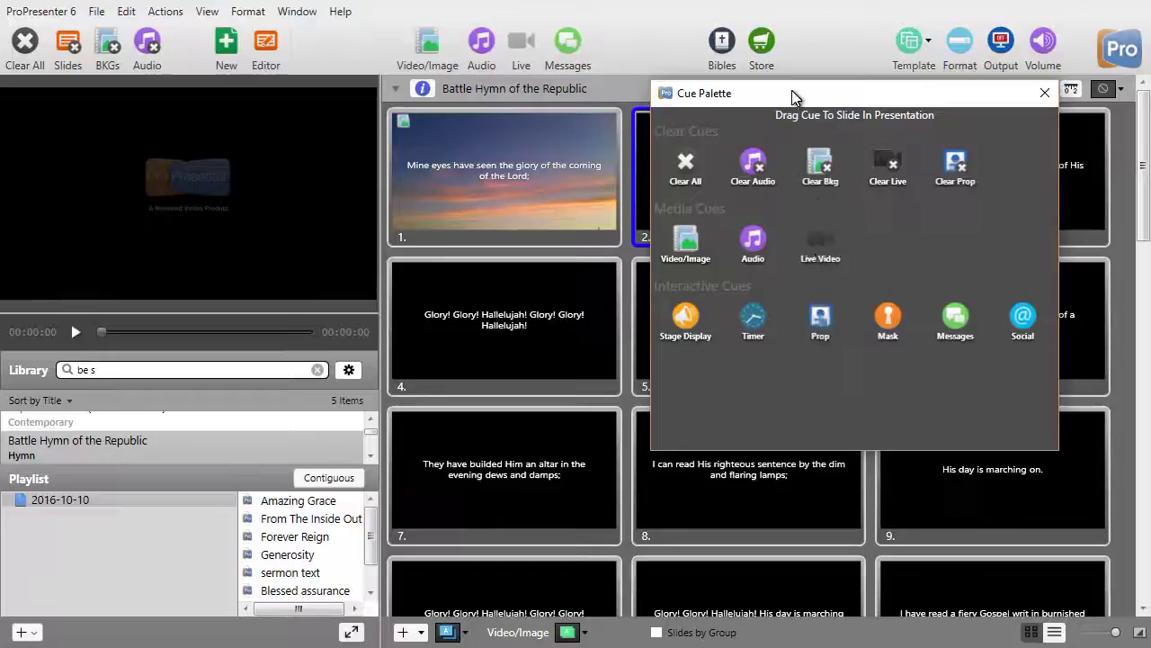
{"action": "left_click_drag", "start_coordinate": [792, 90], "coordinate": [880, 122]}
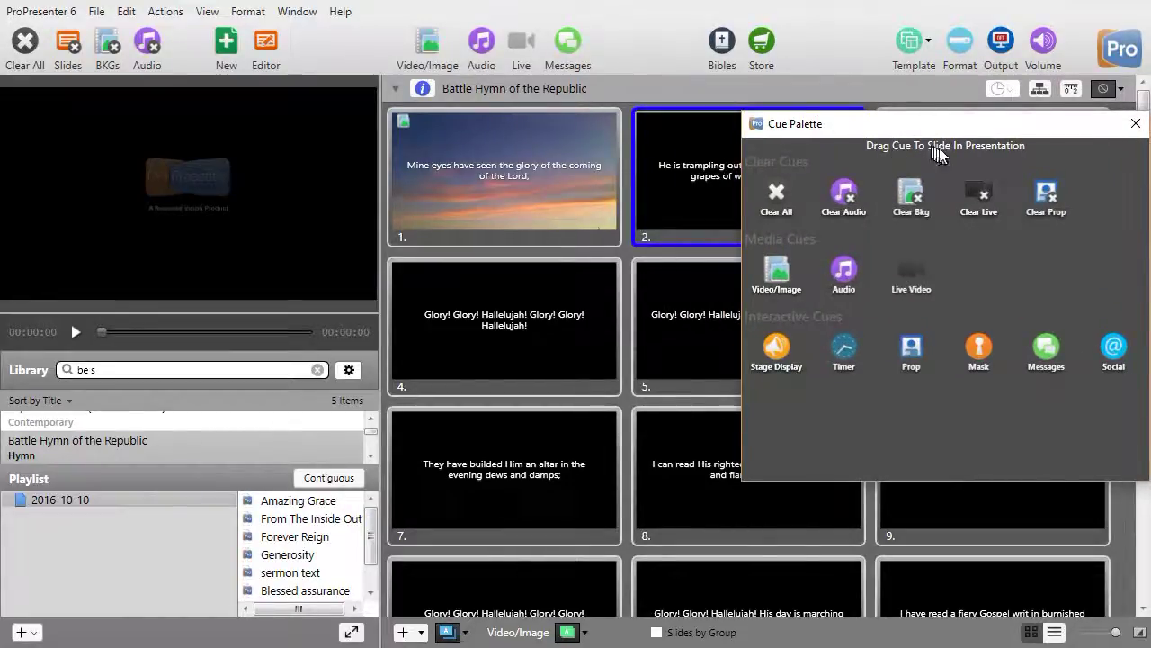
{"action": "left_click_drag", "start_coordinate": [911, 349], "coordinate": [659, 147]}
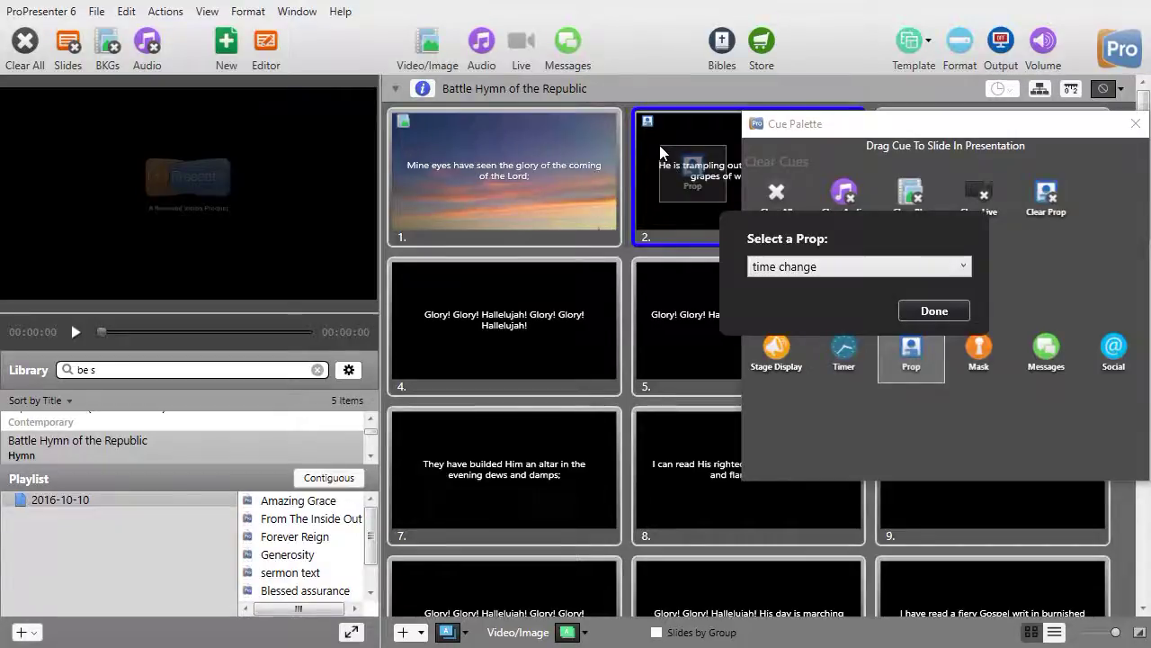
{"action": "left_click", "coordinate": [965, 267]}
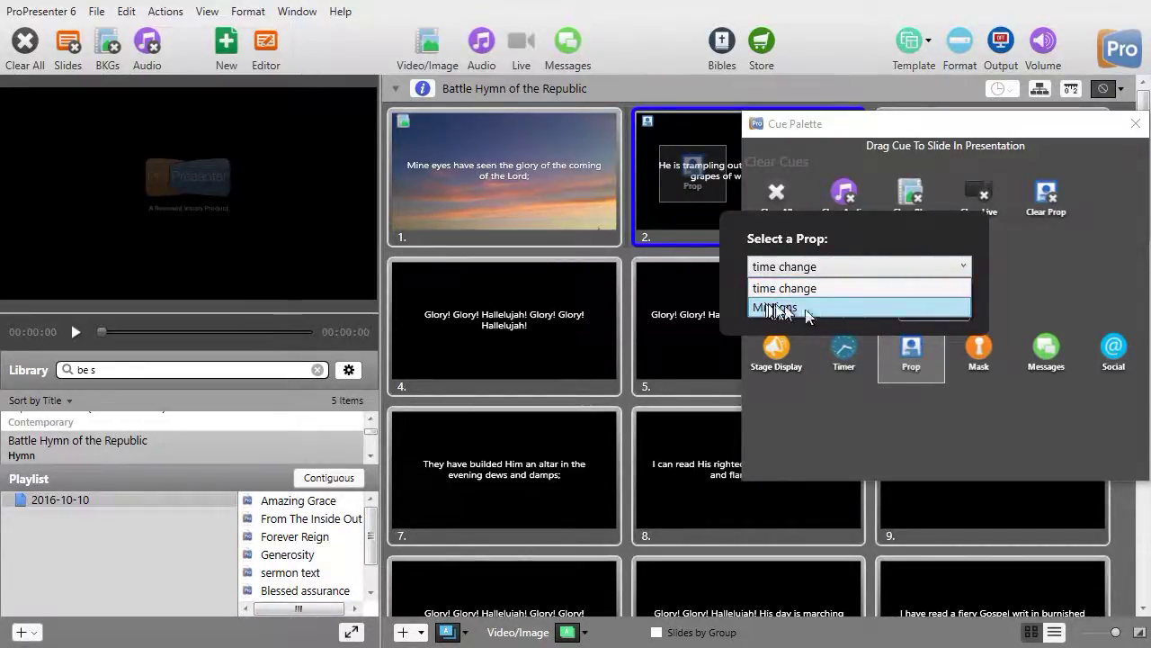
{"action": "left_click", "coordinate": [782, 307]}
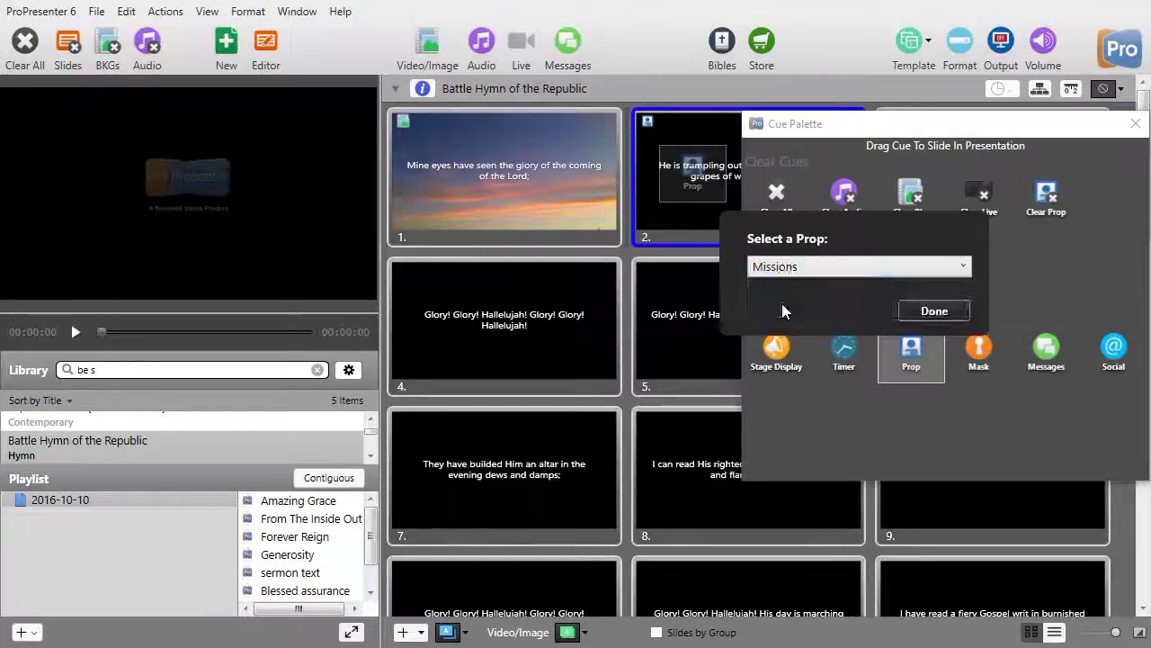
{"action": "left_click", "coordinate": [921, 315]}
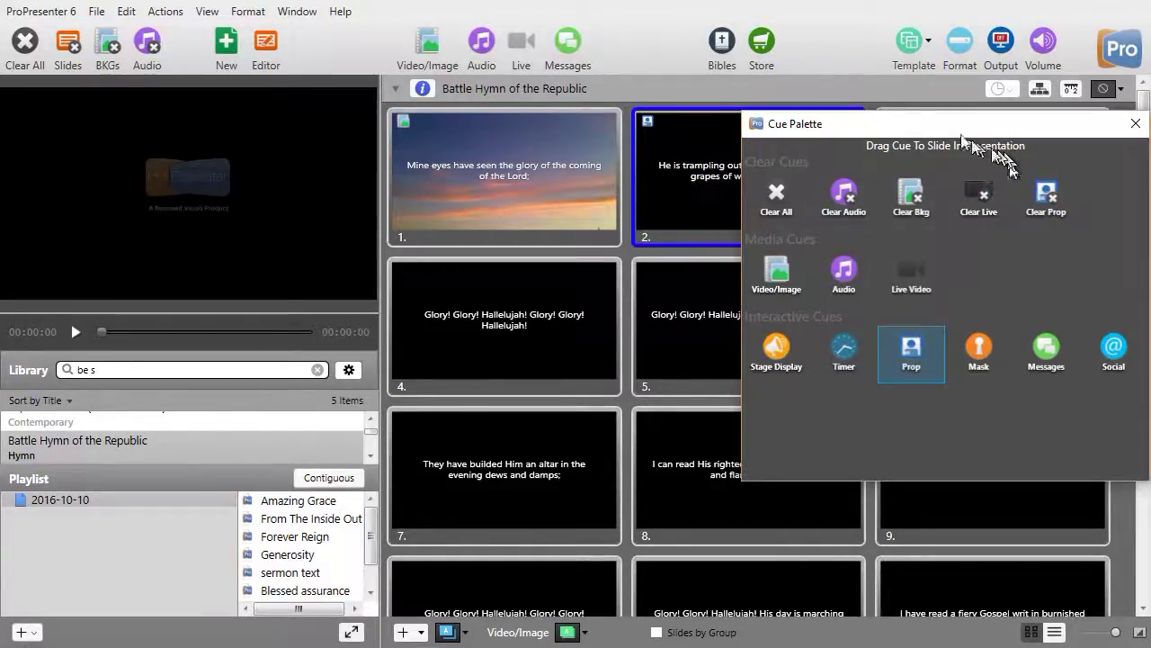
Uncover the first row of slides and show slide 1 followed by slide 2 live to test the prop cue
{"action": "left_click_drag", "start_coordinate": [950, 128], "coordinate": [831, 303]}
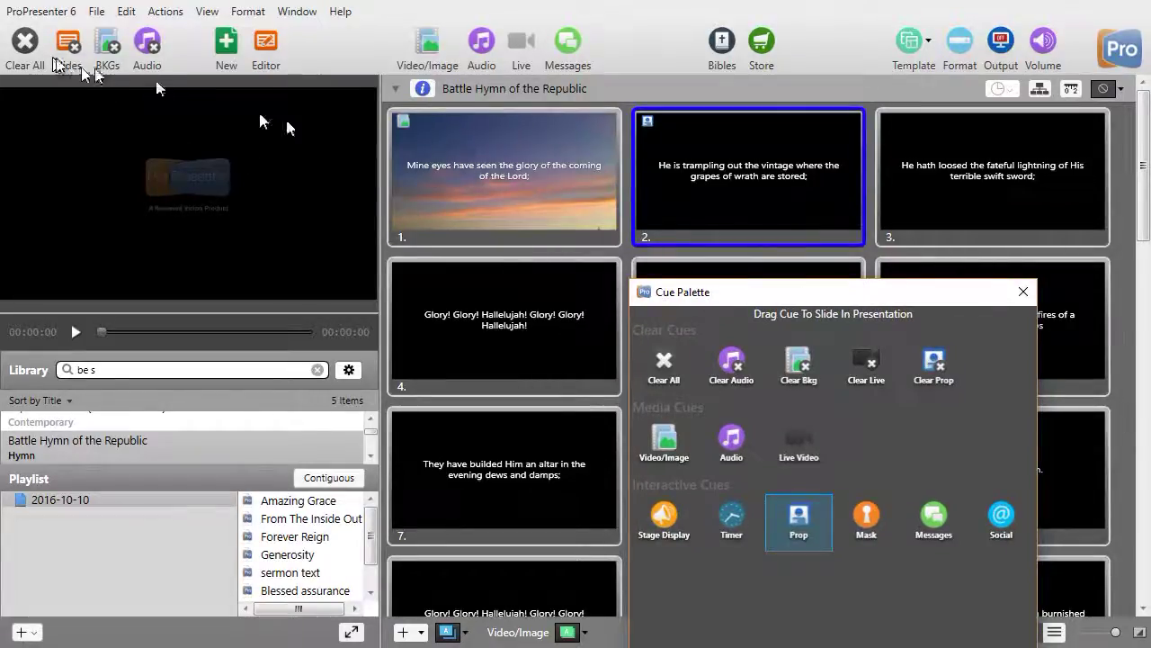
{"action": "left_click", "coordinate": [473, 182]}
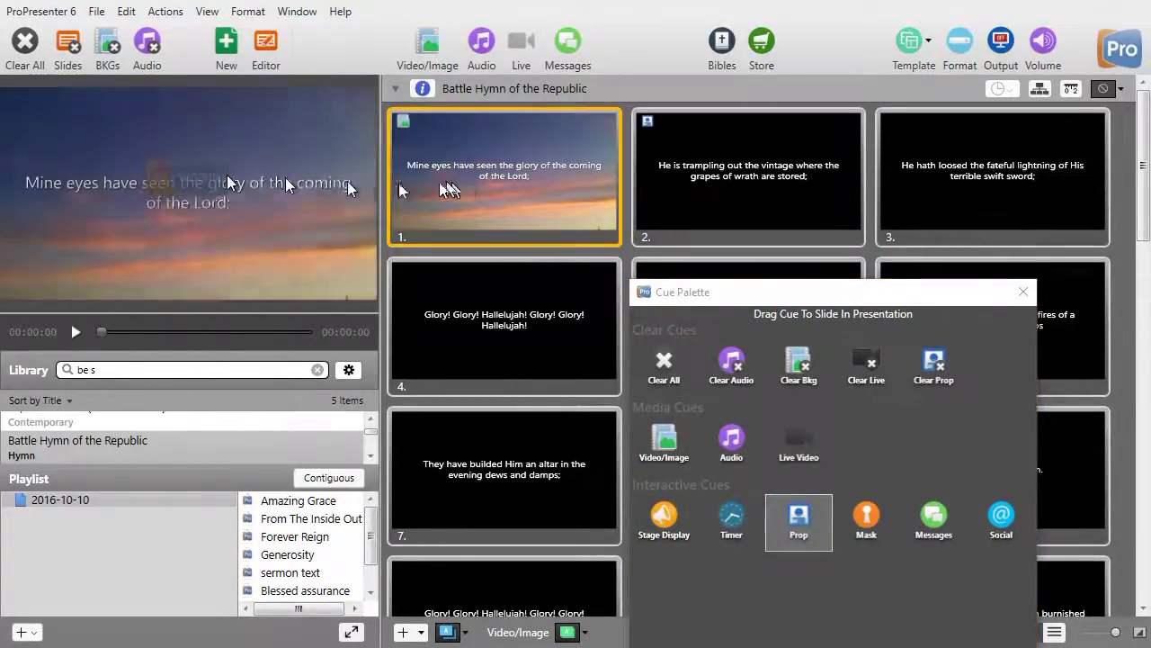
{"action": "left_click", "coordinate": [735, 181]}
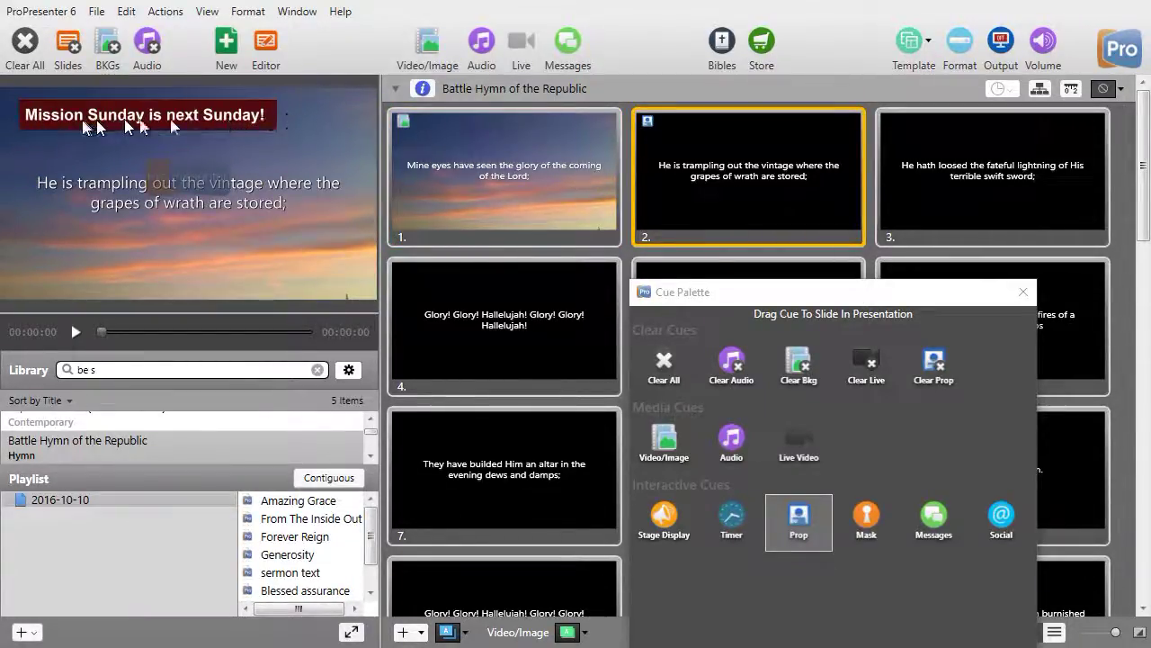
Show slide 3 live and add a Clear Prop cue to slide 4 of Battle Hymn of the Republic
{"action": "left_click", "coordinate": [959, 180]}
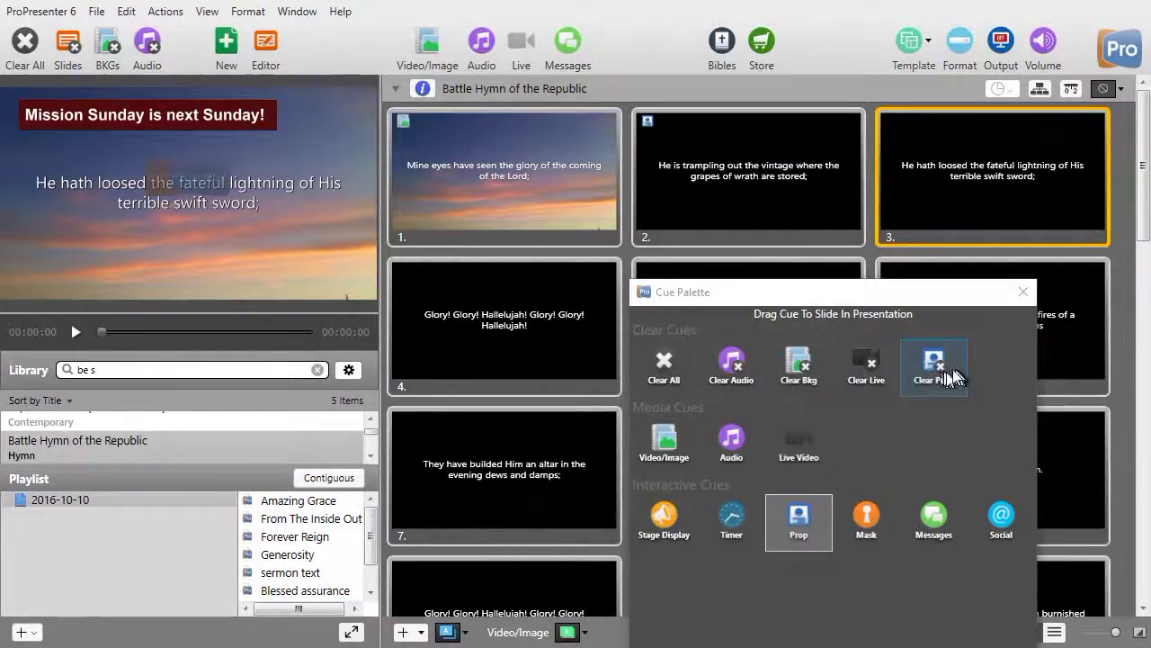
{"action": "left_click_drag", "start_coordinate": [953, 368], "coordinate": [422, 313]}
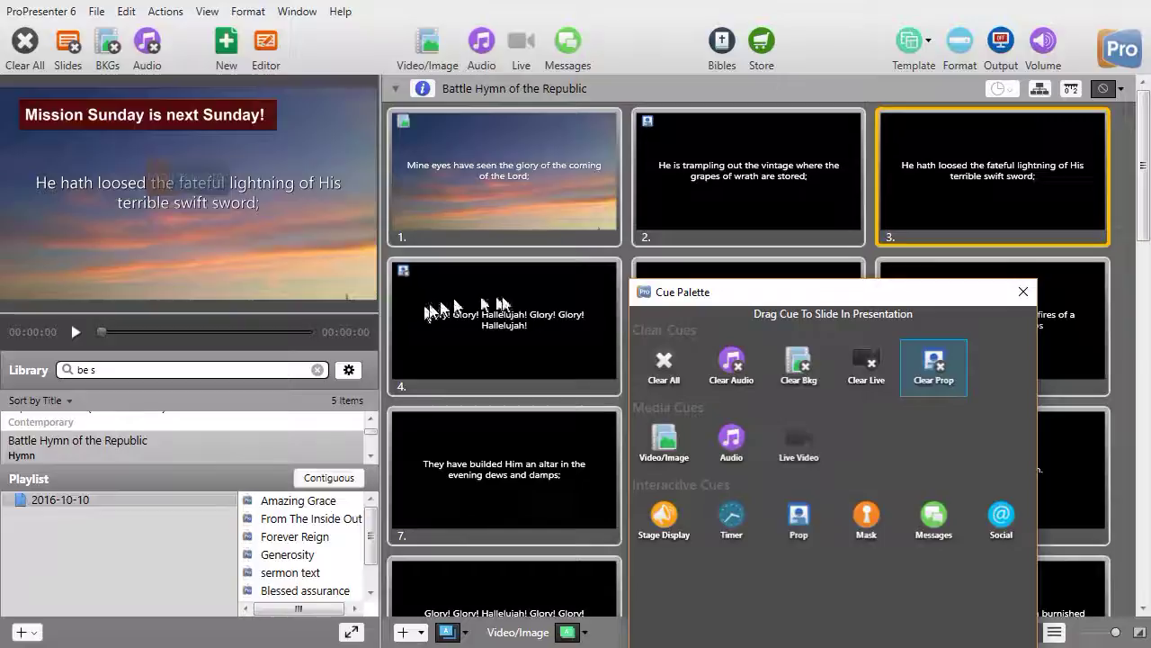
Clear all live output and show slides 1 through 4 live in order to test the Missions prop and clear cues
{"action": "left_click", "coordinate": [23, 43]}
{"action": "left_click", "coordinate": [488, 135]}
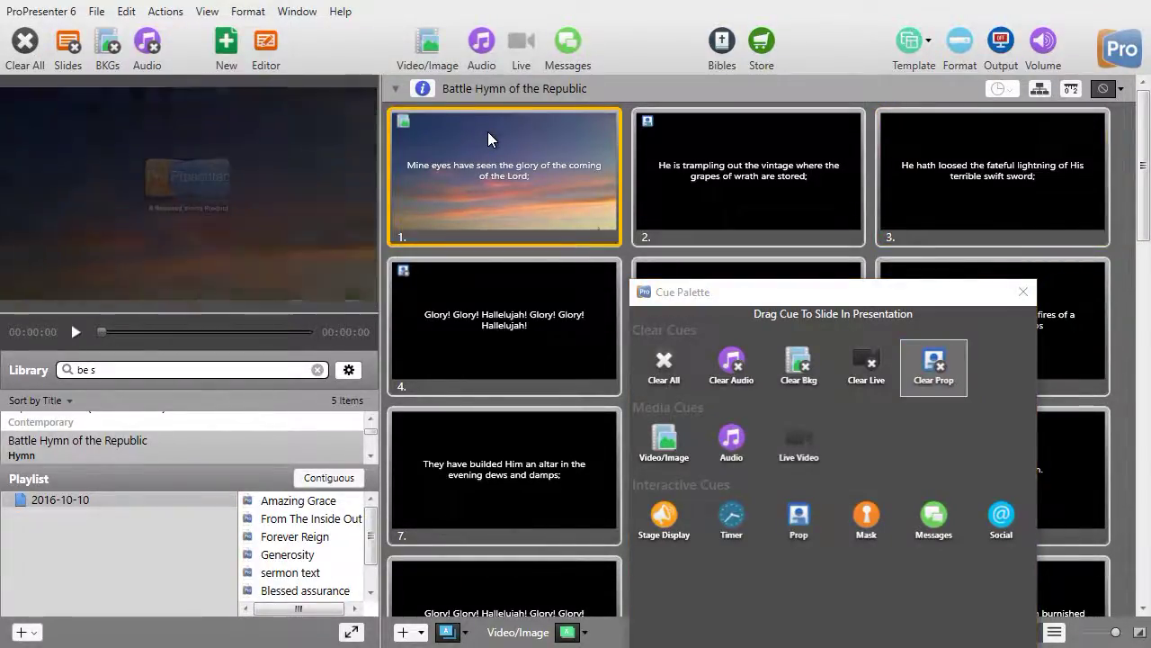
{"action": "left_click", "coordinate": [826, 189]}
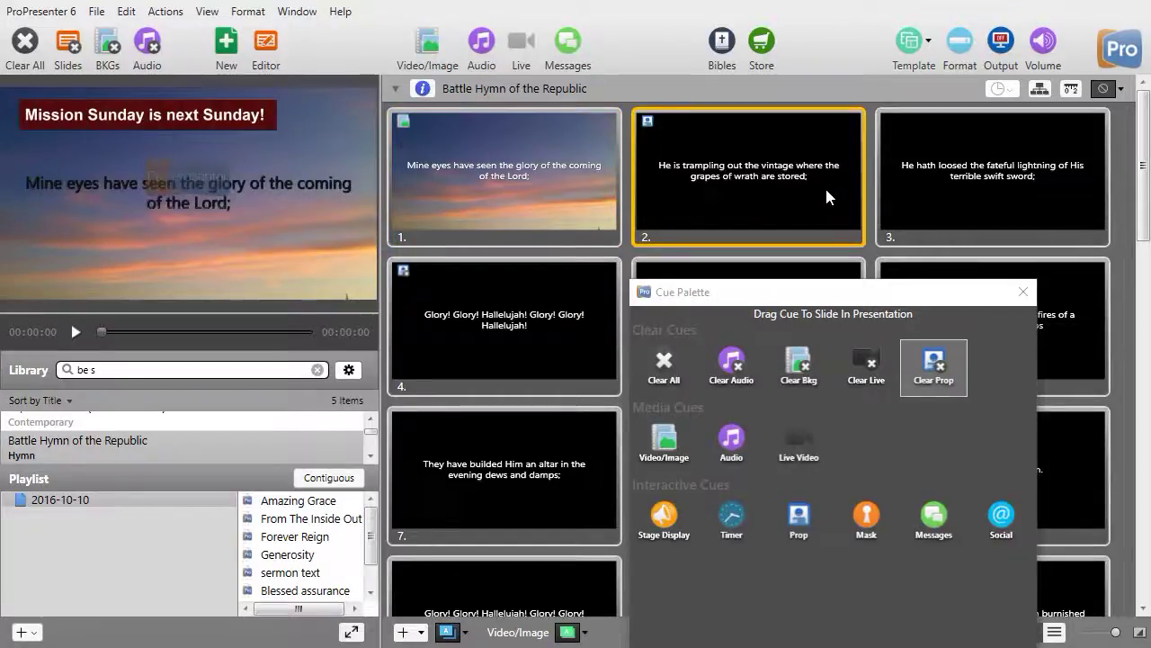
{"action": "left_click", "coordinate": [966, 197]}
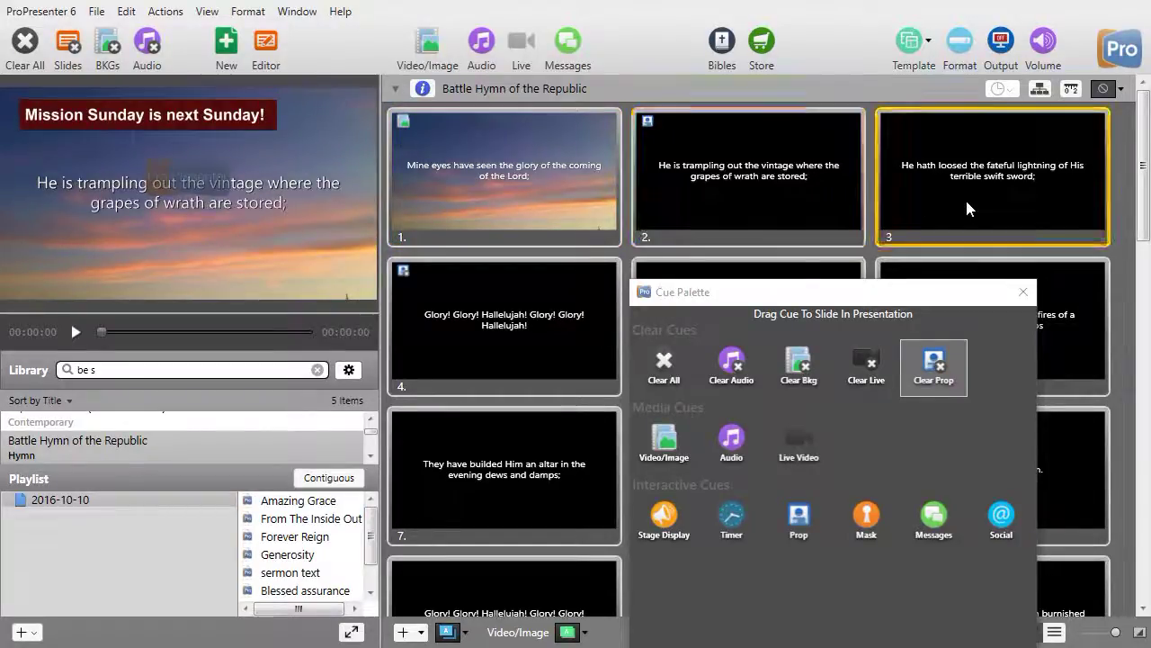
{"action": "left_click", "coordinate": [538, 324]}
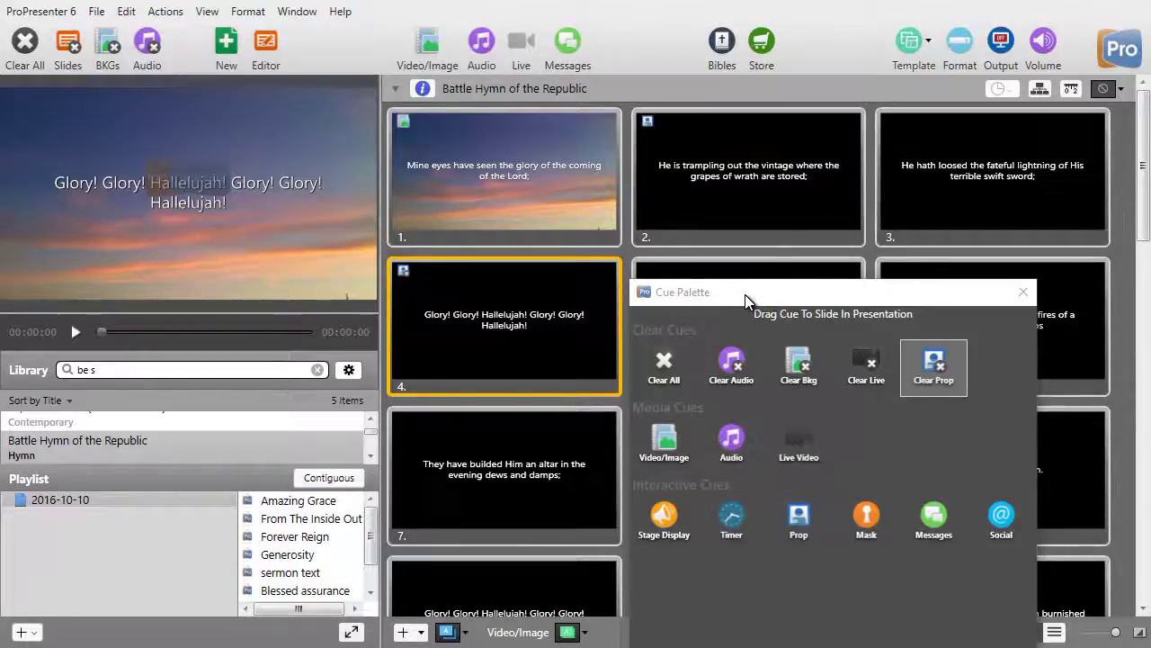
Add a Prop cue for the "time change" prop to slide 5 and a Clear Prop cue to slide 6, and close the Cue Palette
{"action": "left_click_drag", "start_coordinate": [745, 294], "coordinate": [245, 186]}
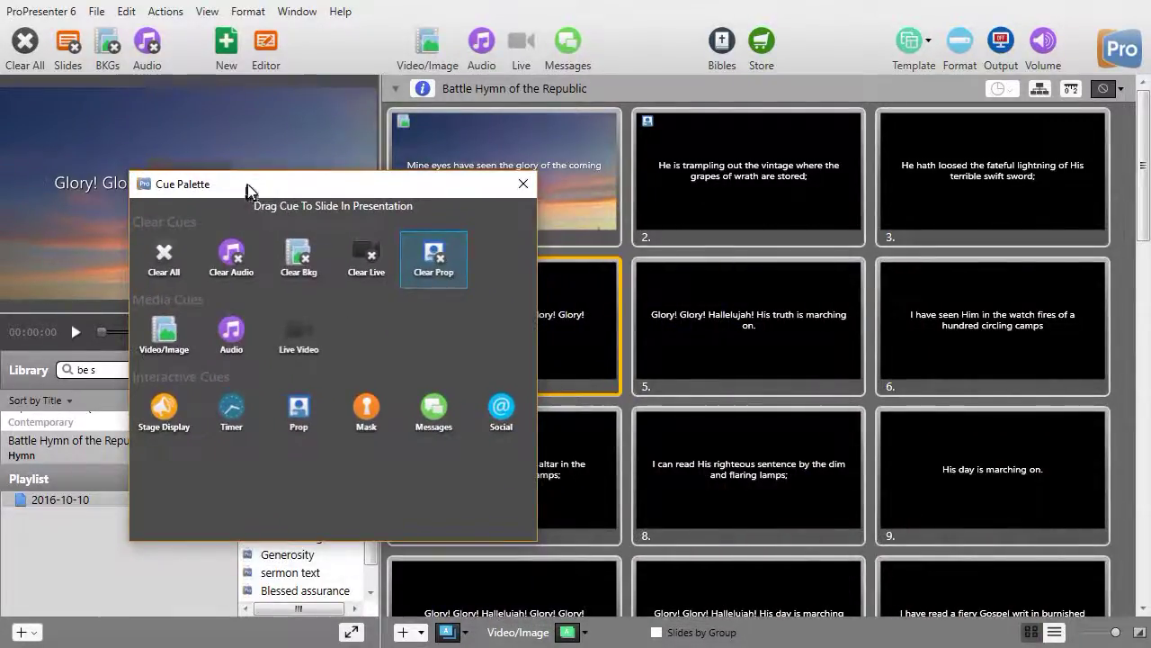
{"action": "left_click_drag", "start_coordinate": [298, 423], "coordinate": [714, 291]}
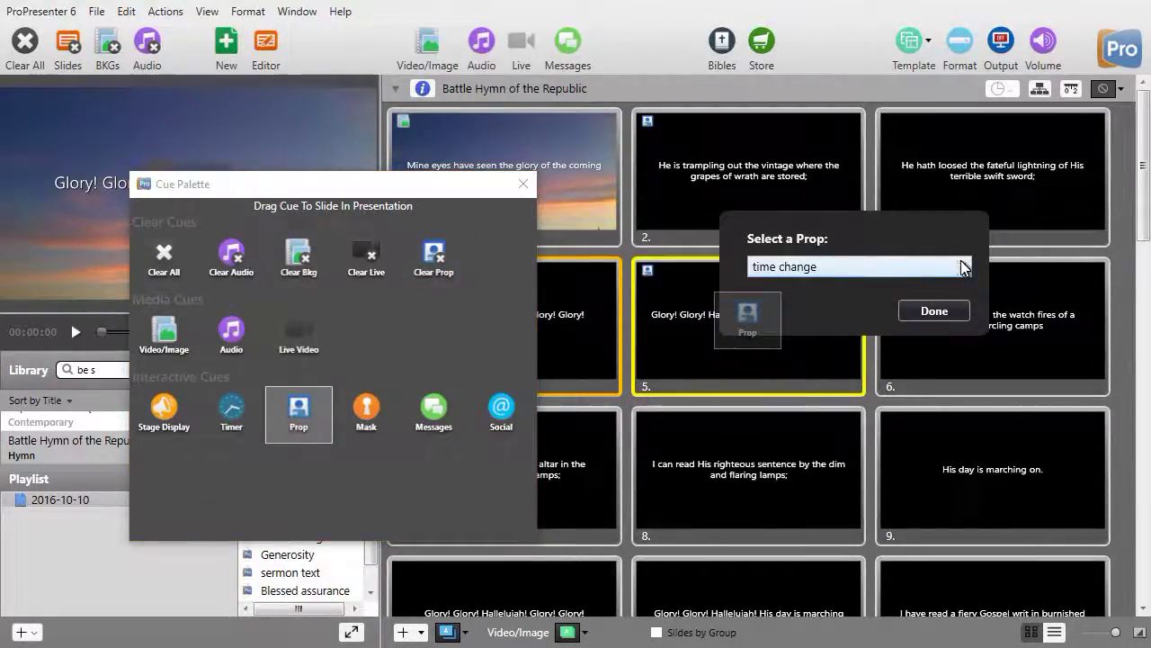
{"action": "left_click", "coordinate": [935, 312]}
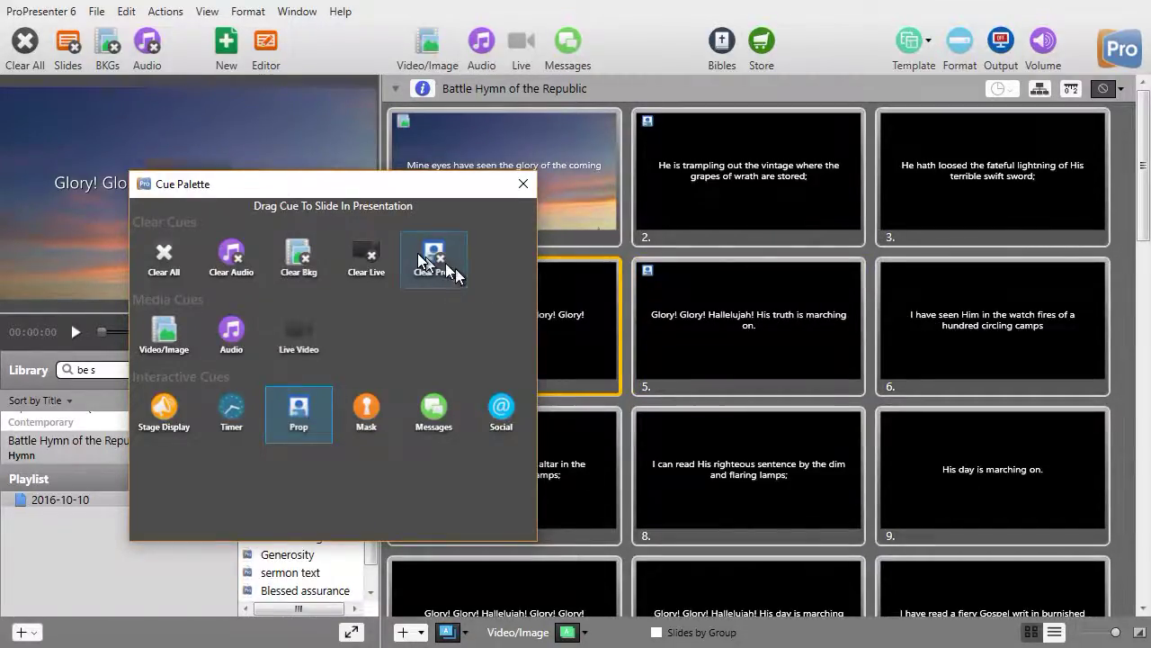
{"action": "left_click_drag", "start_coordinate": [433, 257], "coordinate": [941, 313]}
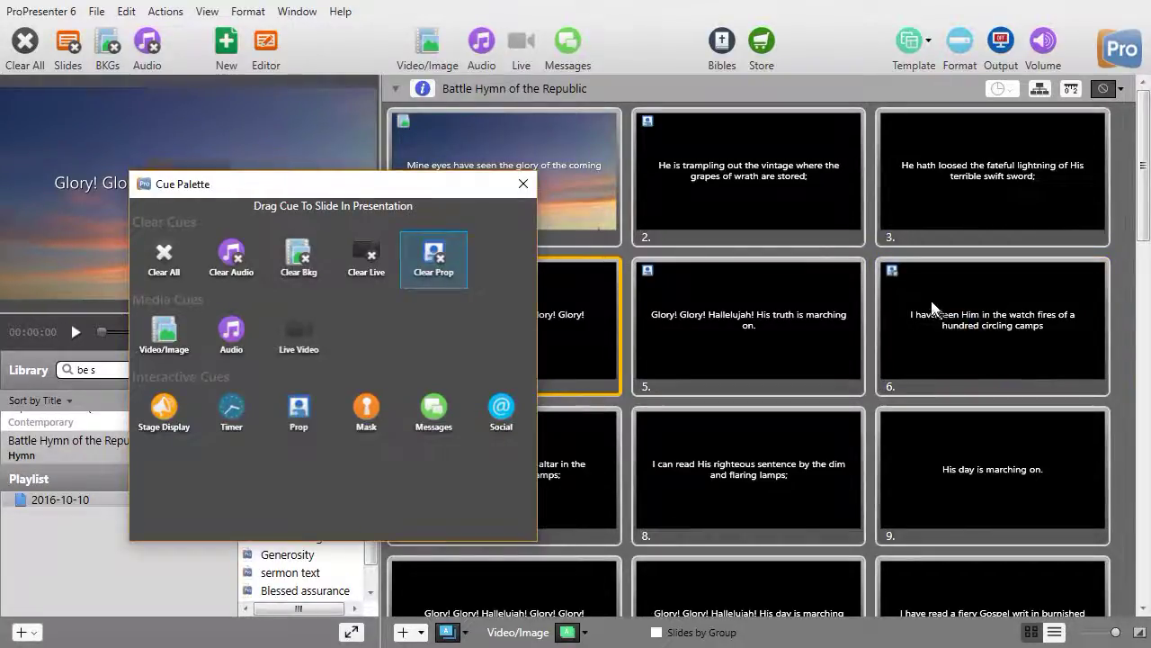
{"action": "left_click", "coordinate": [523, 183]}
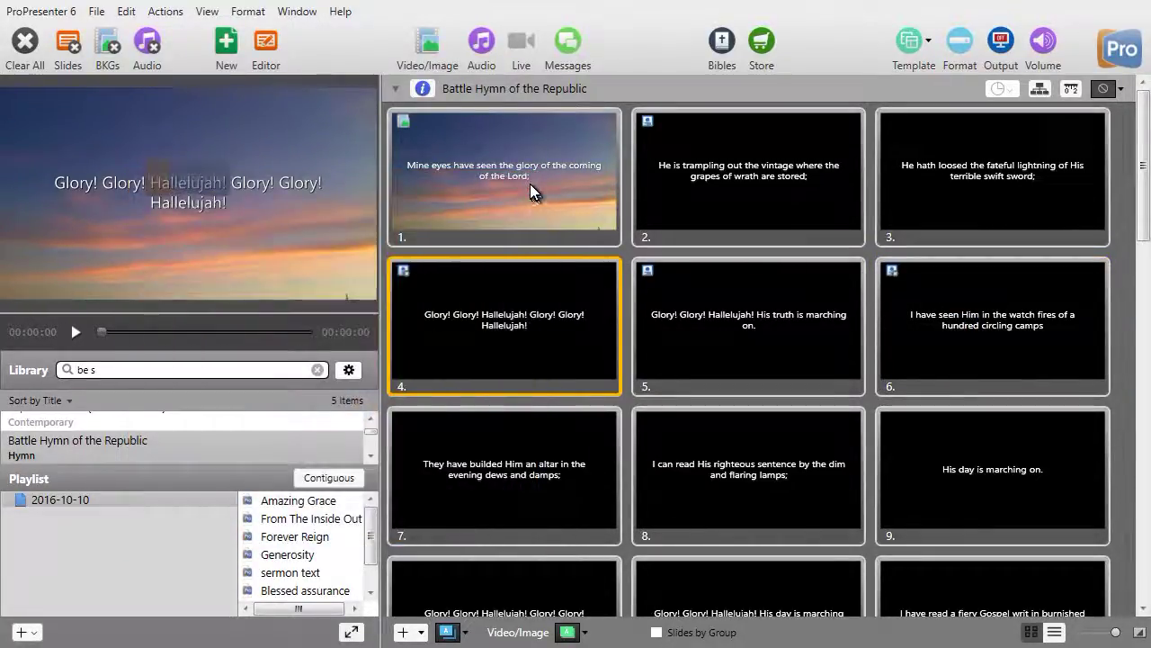
Clear all live output and show slides 1, 2, 4, 5 and 6 live to test both props and their clear cues
{"action": "left_click", "coordinate": [27, 43]}
{"action": "left_click", "coordinate": [484, 156]}
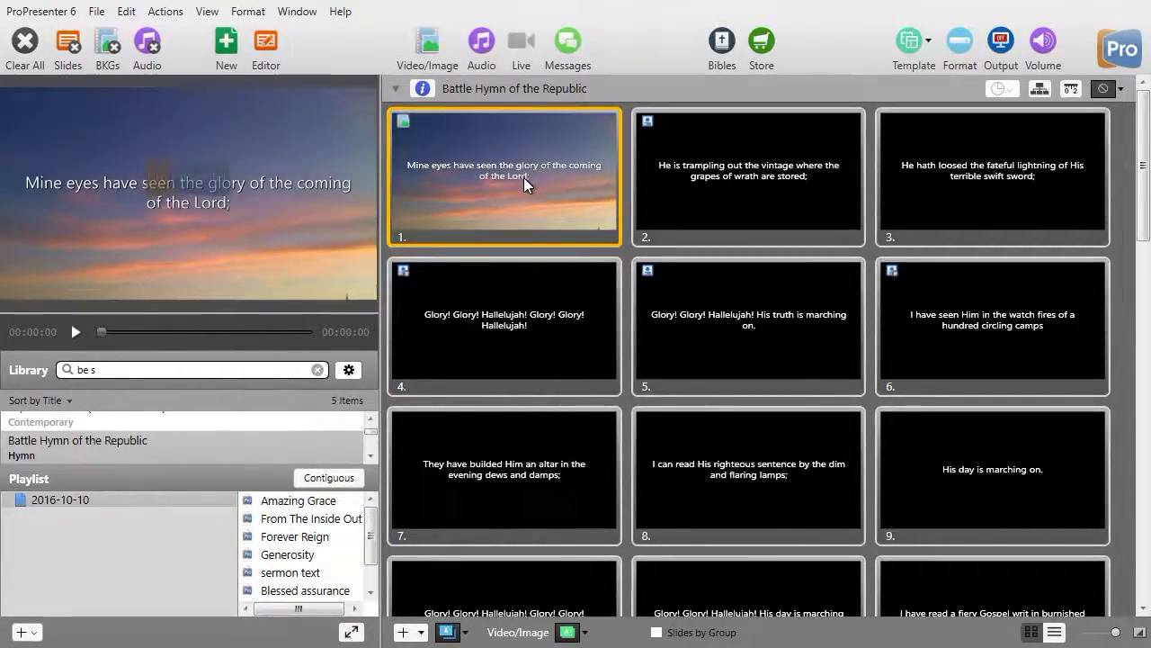
{"action": "left_click", "coordinate": [804, 201]}
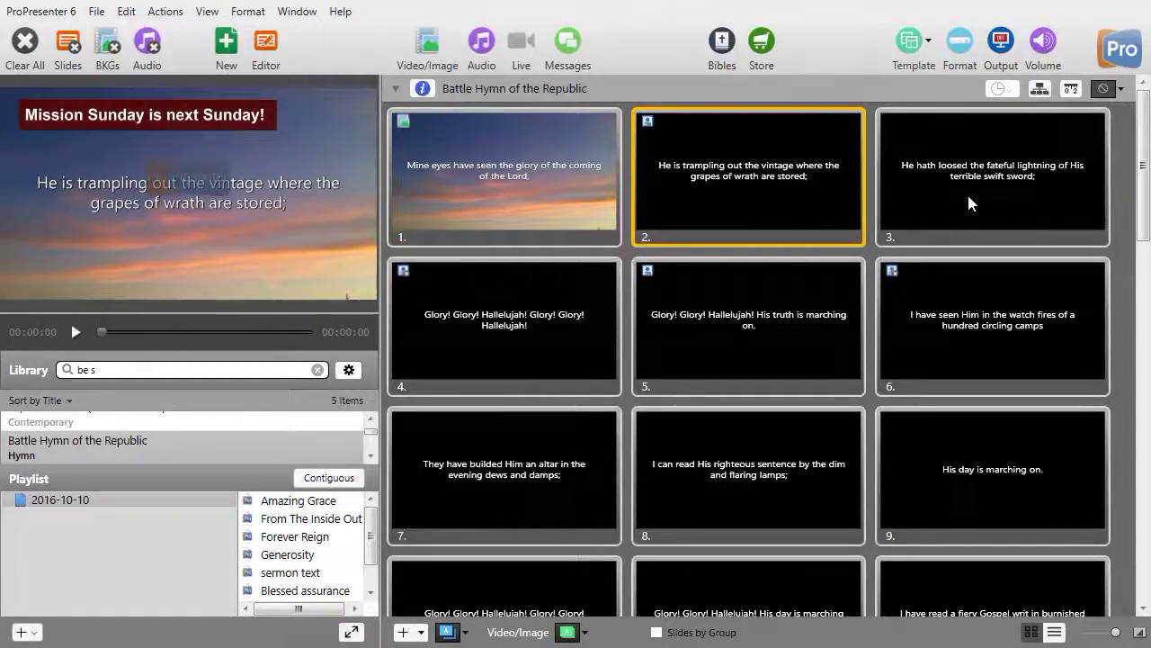
{"action": "left_click", "coordinate": [491, 303]}
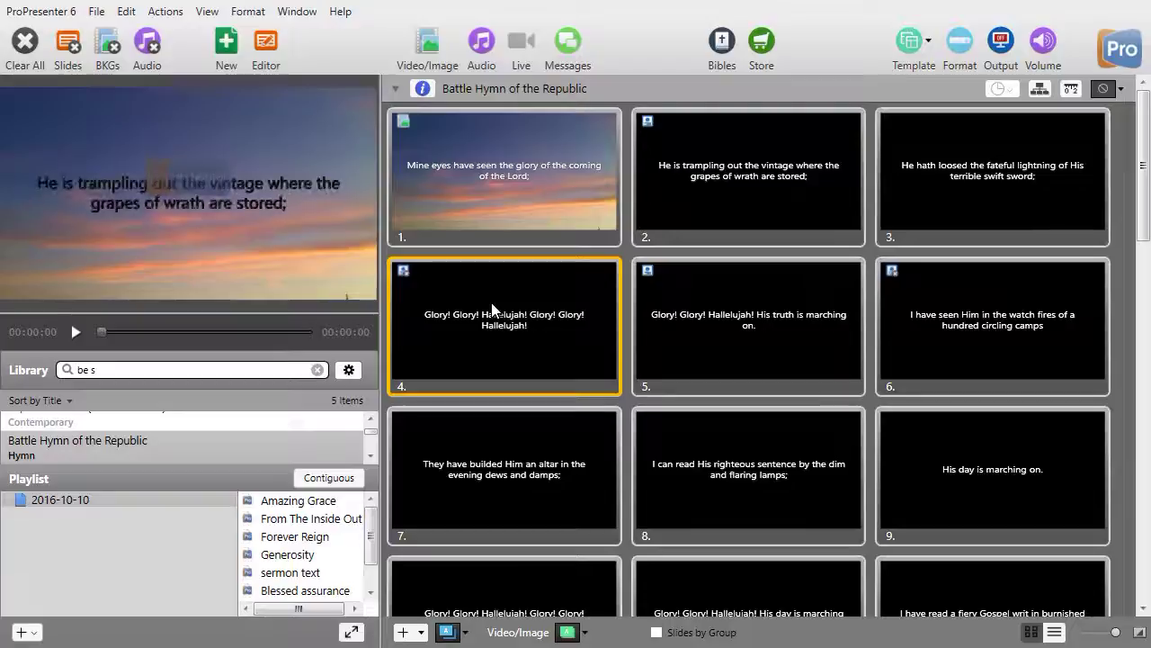
{"action": "left_click", "coordinate": [728, 315]}
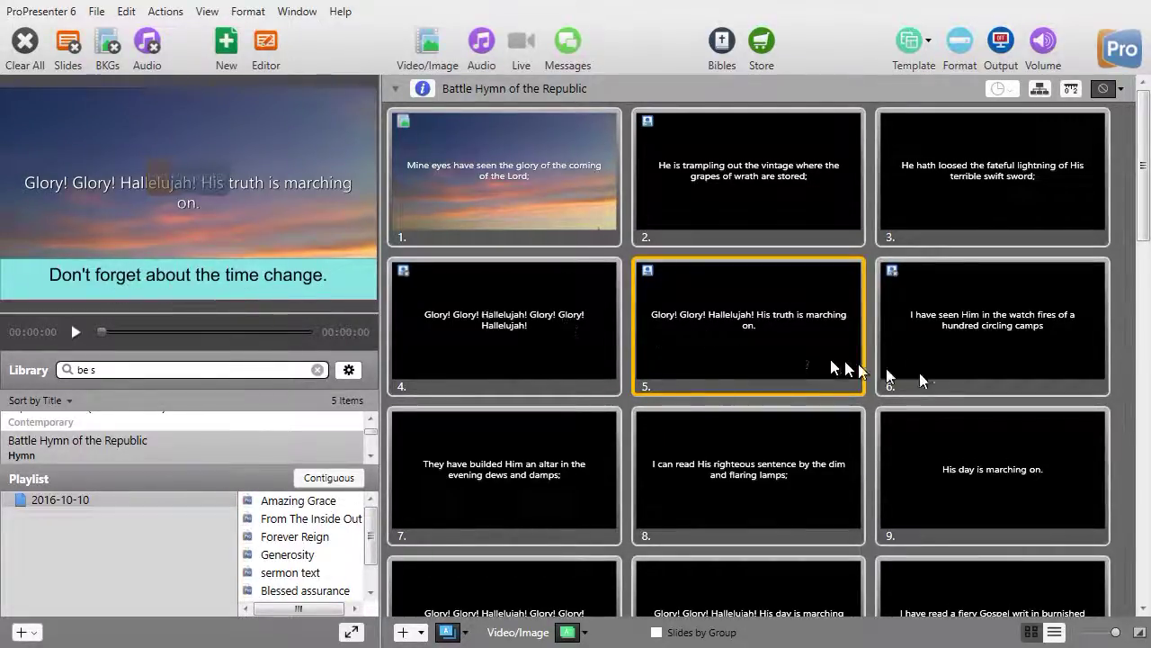
{"action": "left_click", "coordinate": [962, 325]}
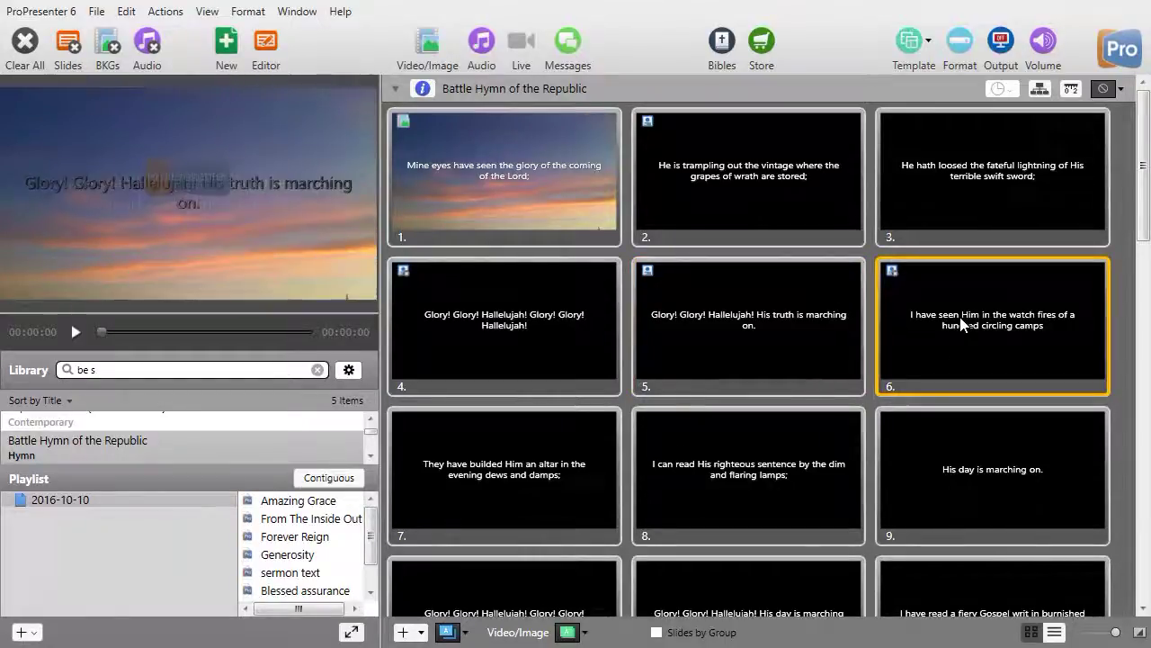